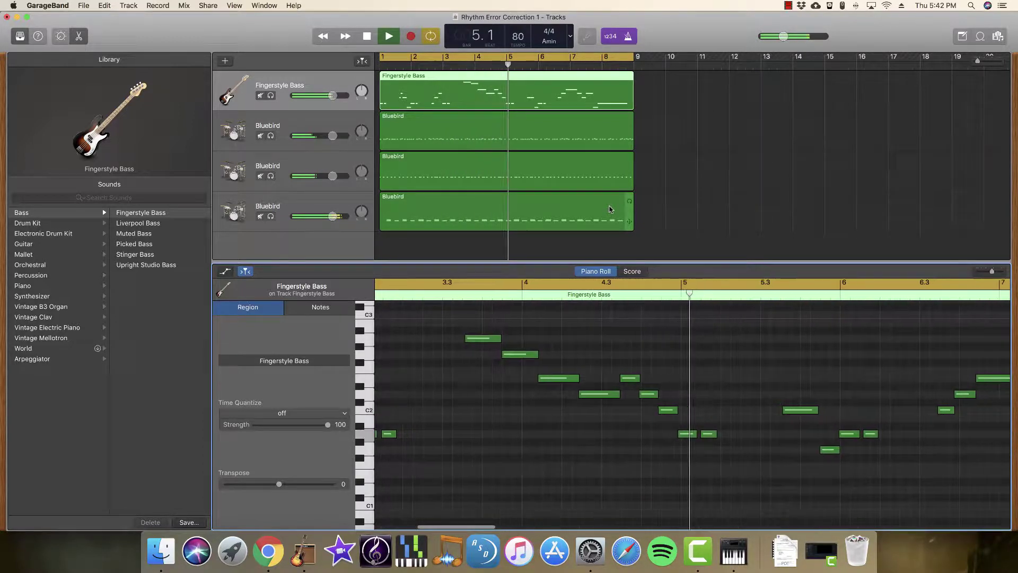
- Stop playback, return to the start, and open the lowest Bluebird drum region in an enlarged piano roll with the library hidden
key(space)
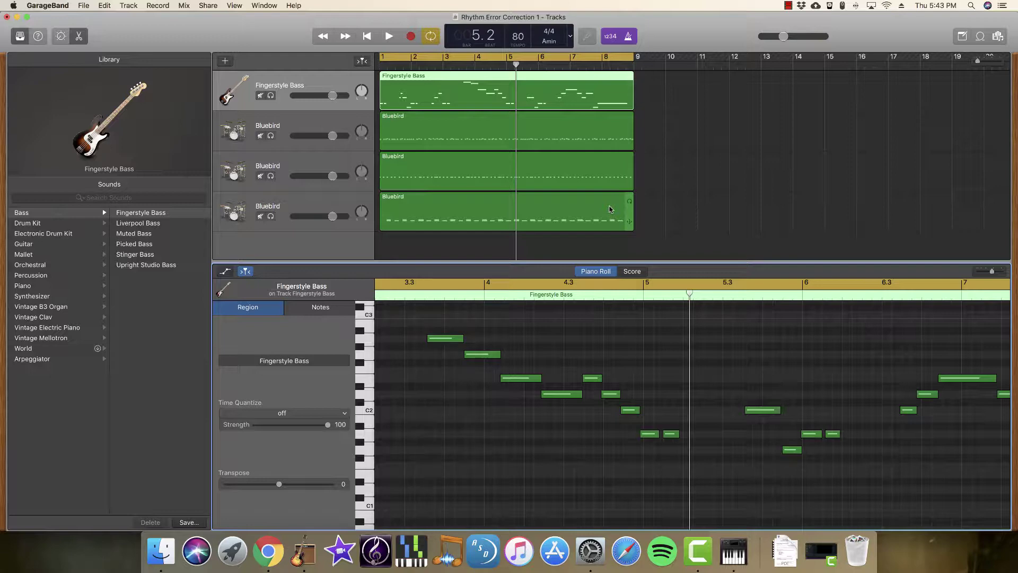
key(Return)
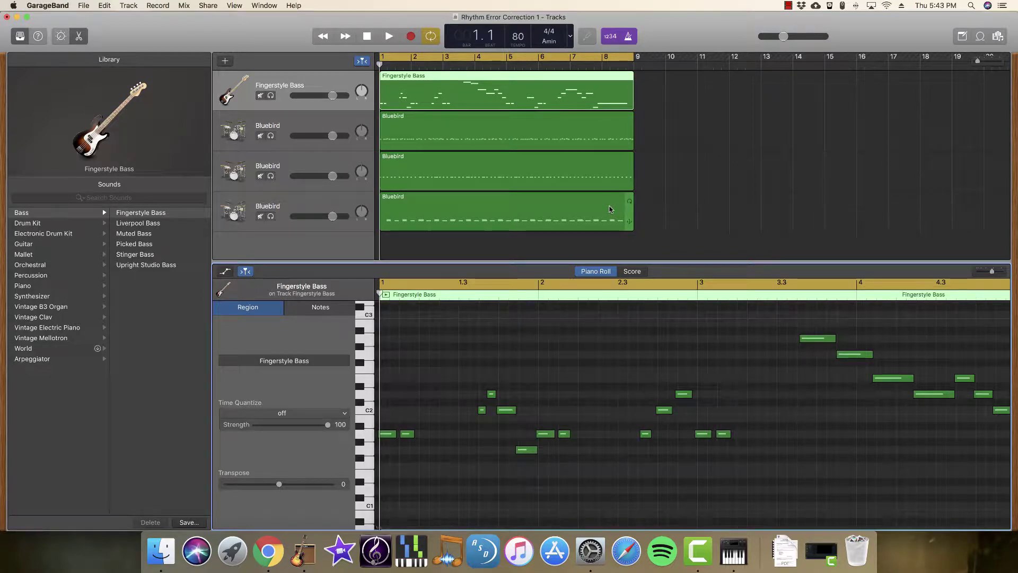
click(425, 208)
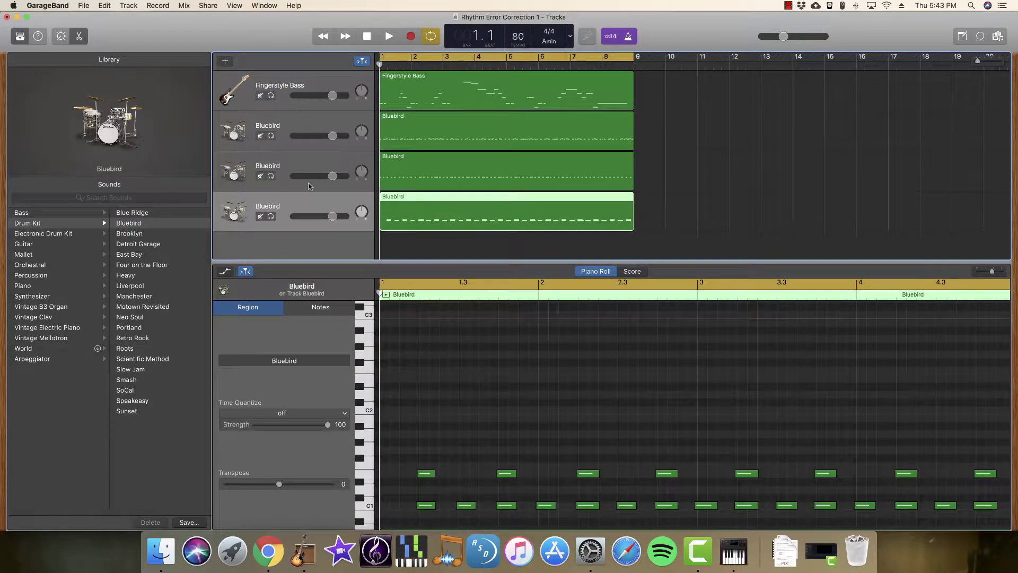
click(19, 36)
drag(267, 260, 260, 182)
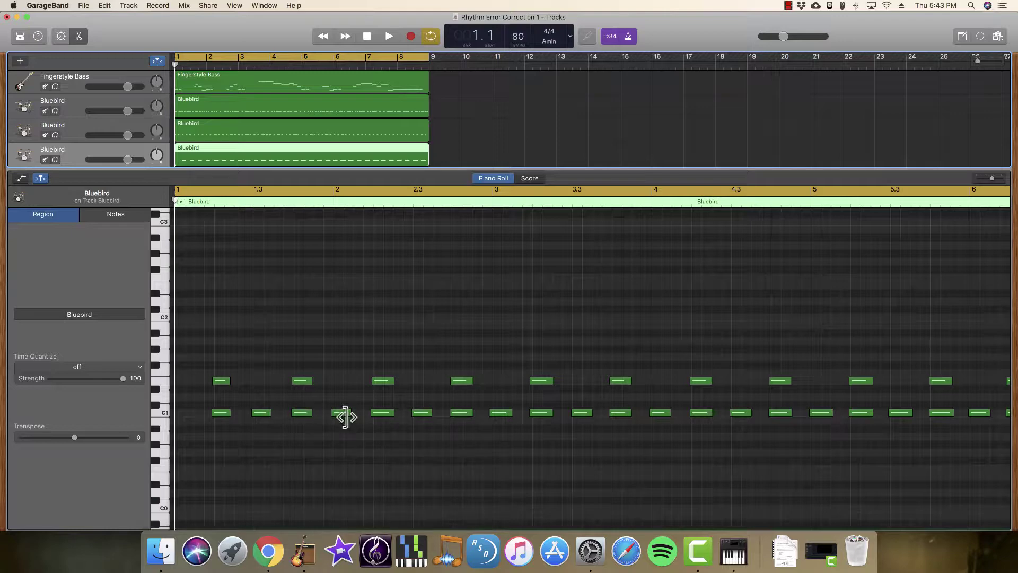
- Nudge the C1 notes near bar 2 beats 2 and 4 and at the start of bar 4 slightly later toward the grid
click(383, 413)
drag(385, 419, 462, 414)
click(422, 412)
click(462, 413)
click(501, 413)
click(578, 413)
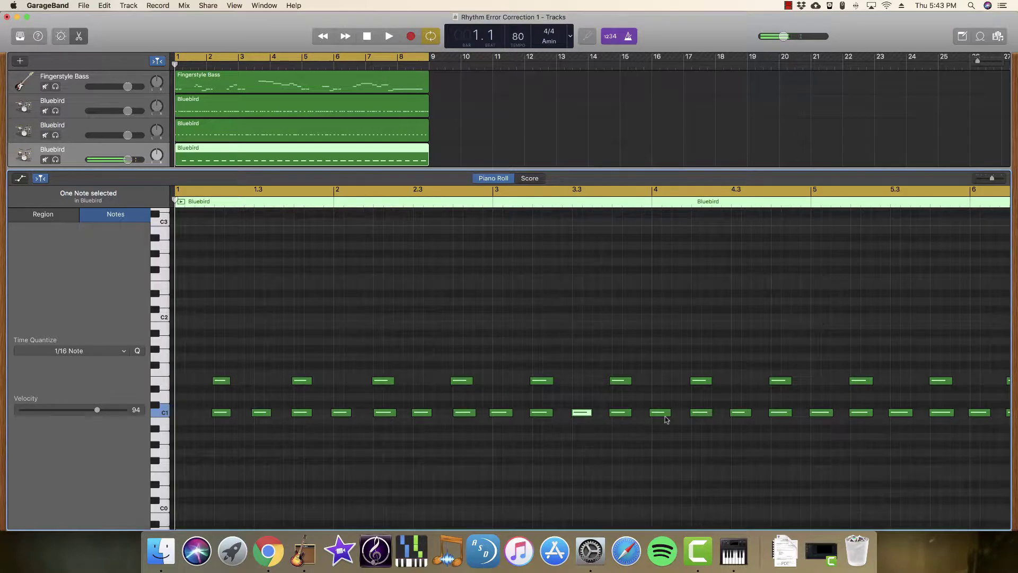
drag(662, 413, 663, 413)
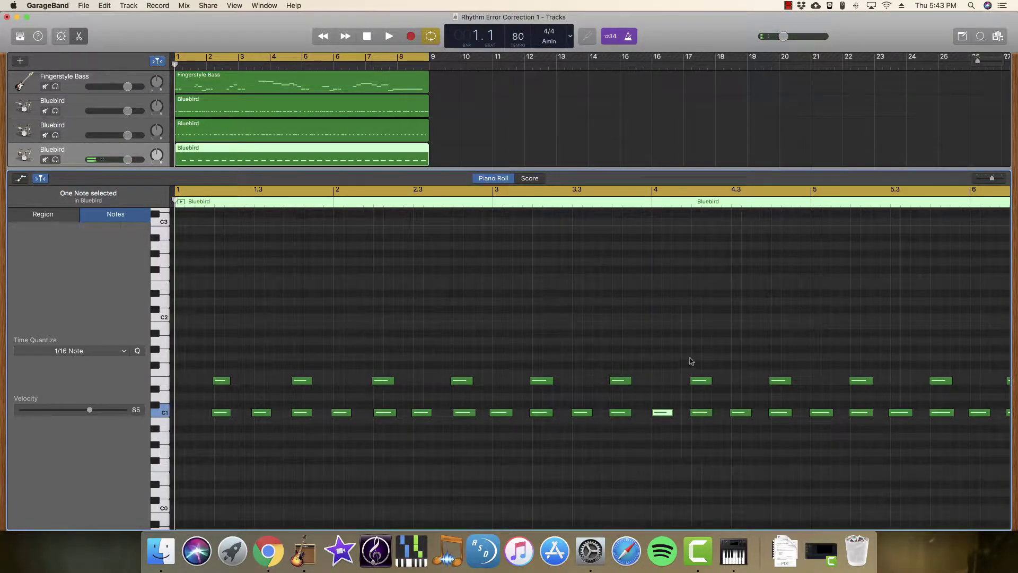
- Solo the lowest Bluebird track and move its C1 note near bar 2 onto the bar's first beat
click(55, 159)
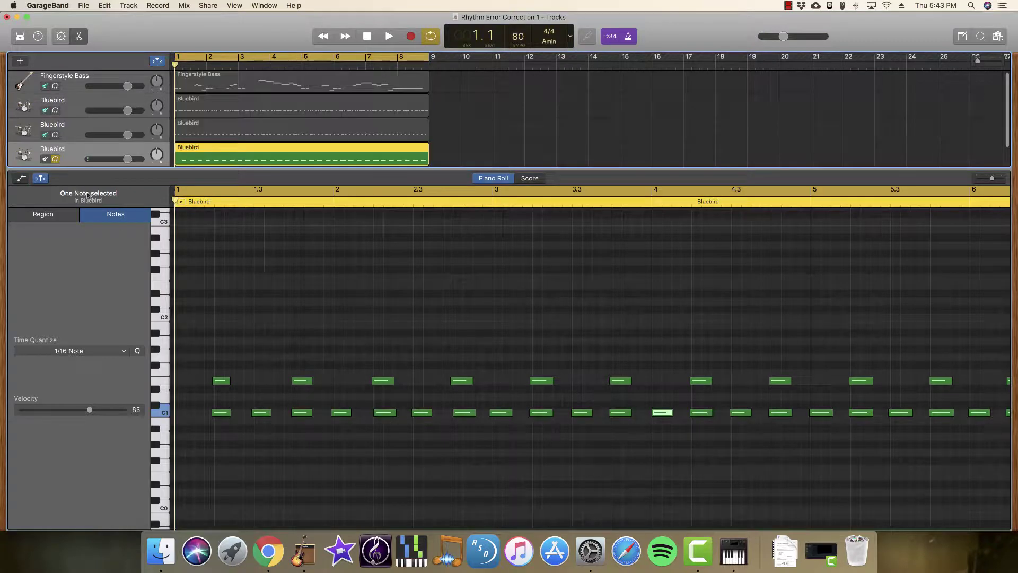
click(343, 413)
drag(345, 414, 348, 414)
- Play the soloed drum track from the beginning to hear the timing of its notes
key(space)
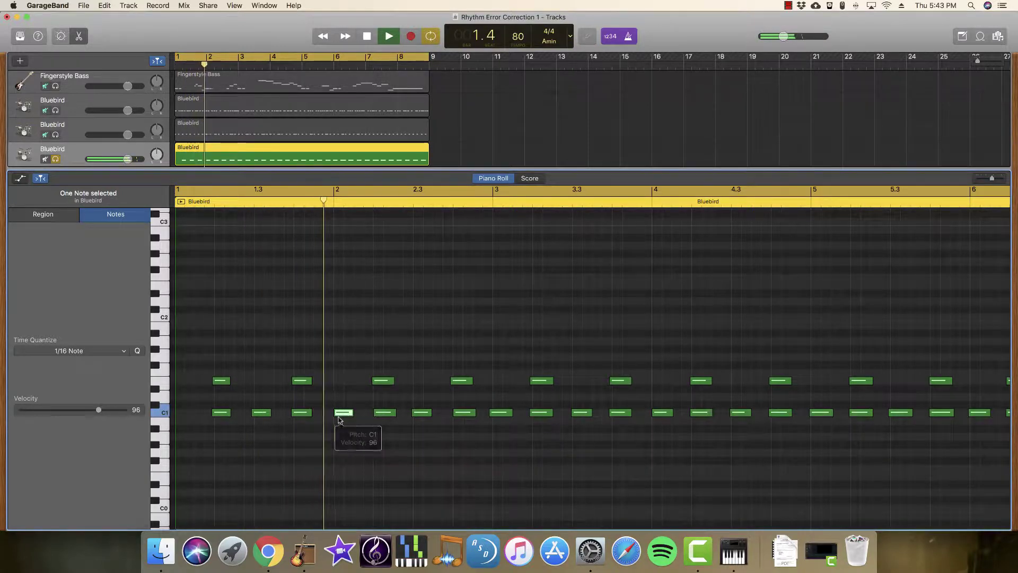
key(space)
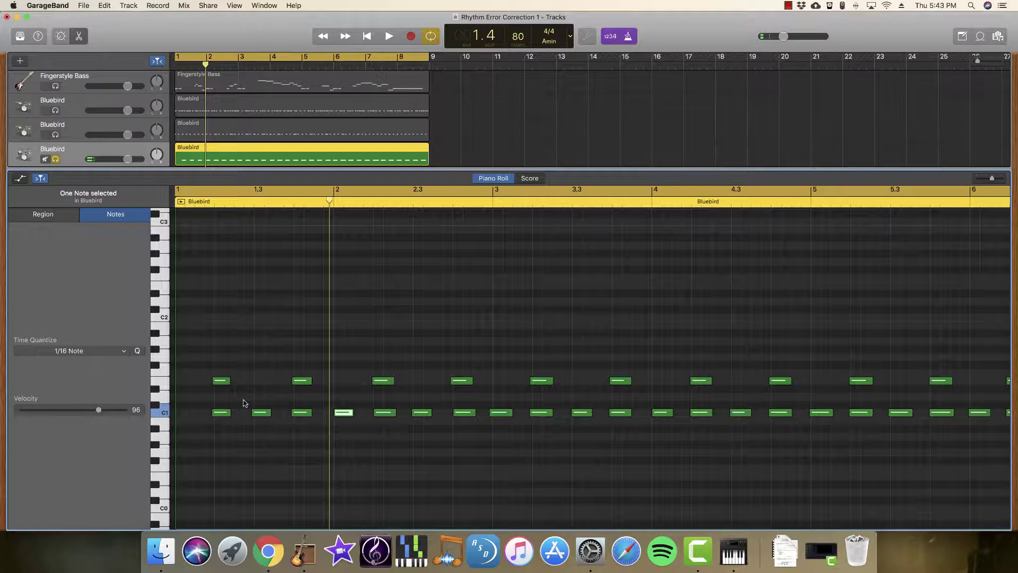
key(Return)
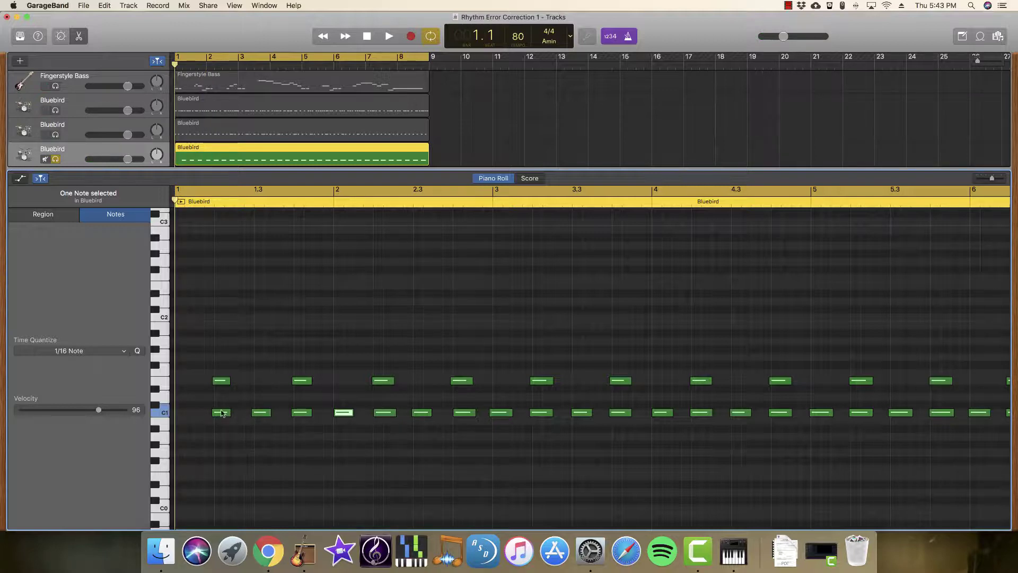
click(220, 380)
key(space)
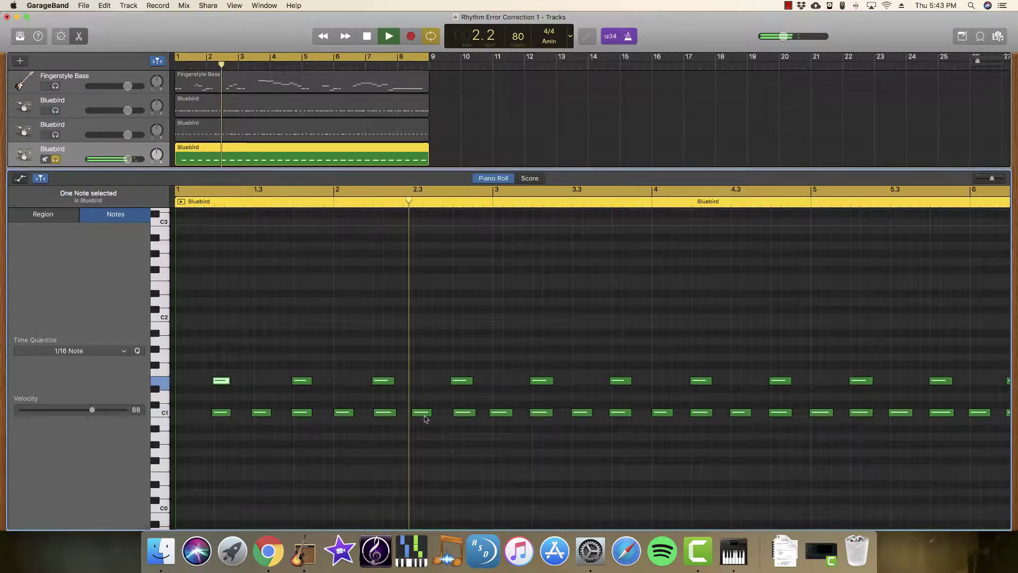
key(space)
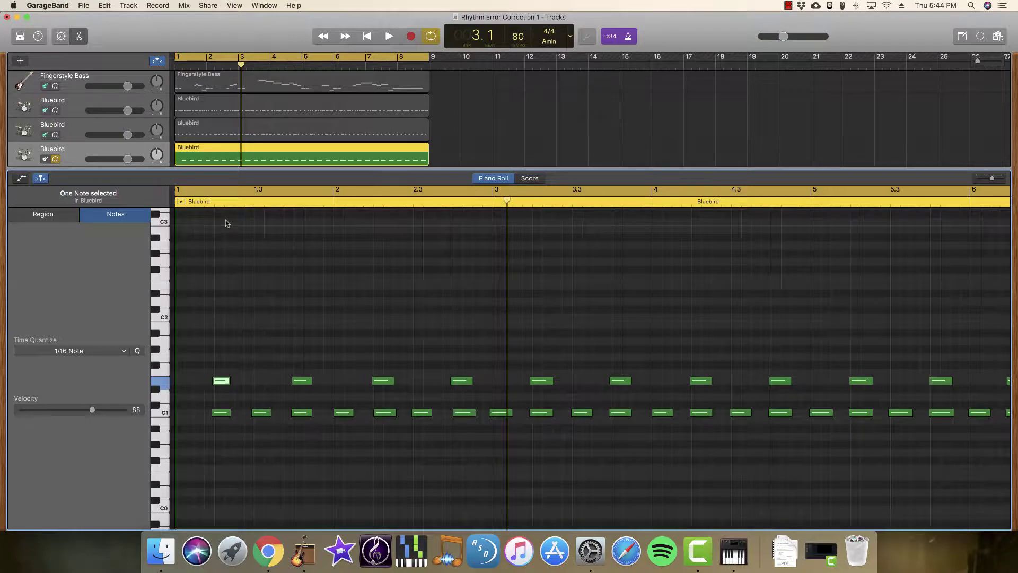
- Audition the C1 notes across bars 1 and 2 one at a time
click(239, 416)
click(346, 412)
click(376, 414)
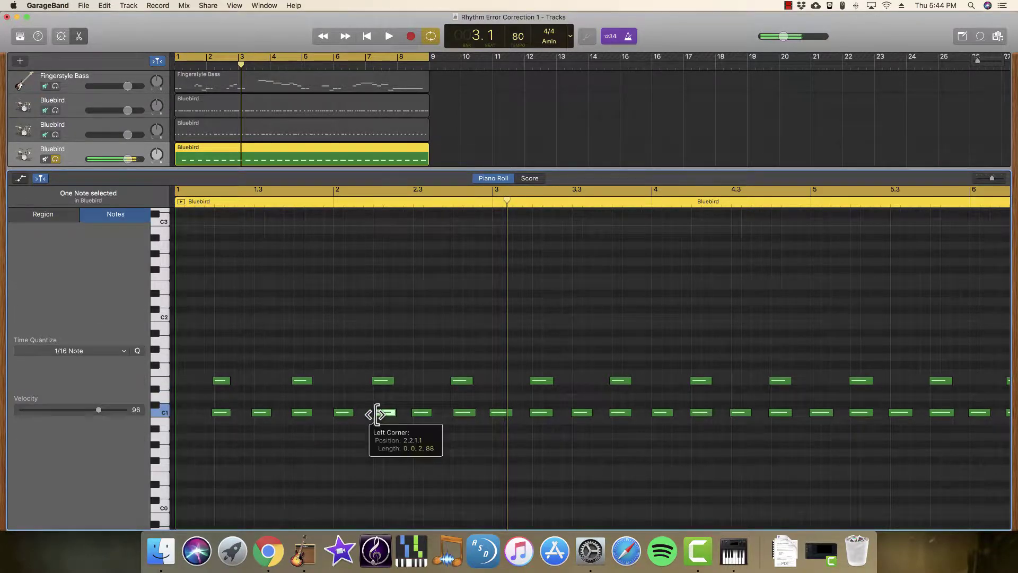
click(421, 412)
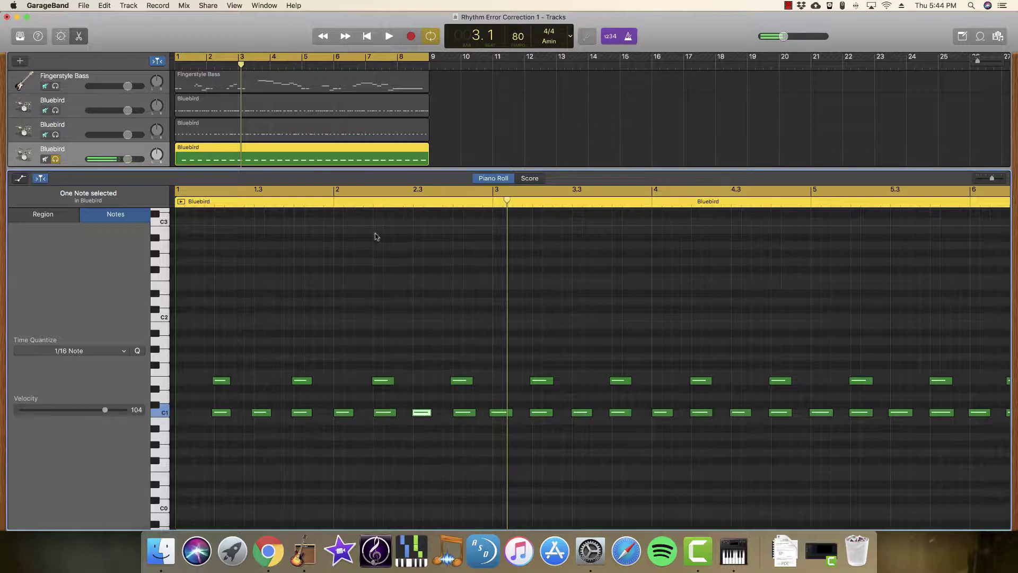
click(464, 412)
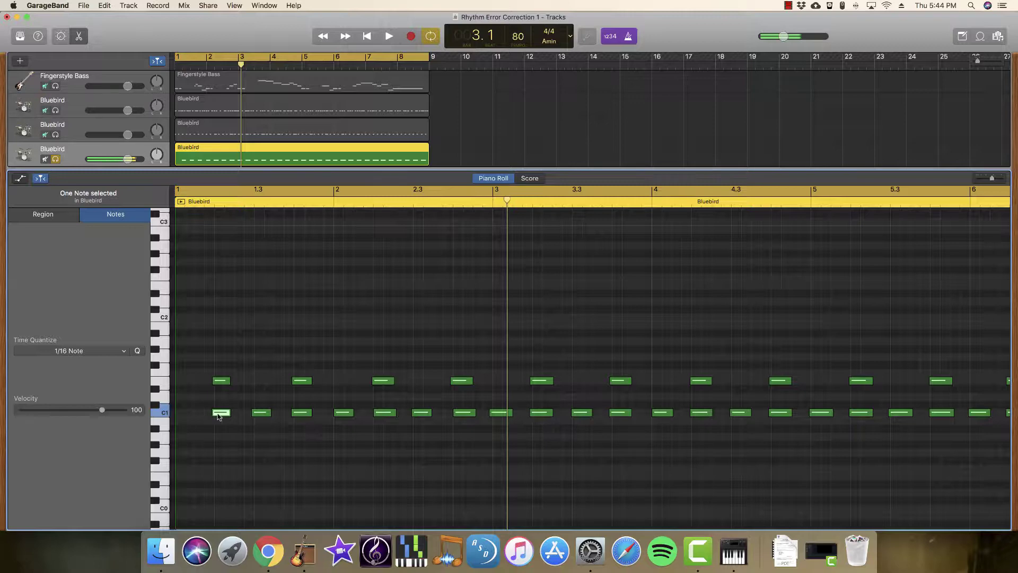
- Add a C1 note on the first beat of bar 1 and lengthen it to match the neighbouring C1 notes
click(178, 415)
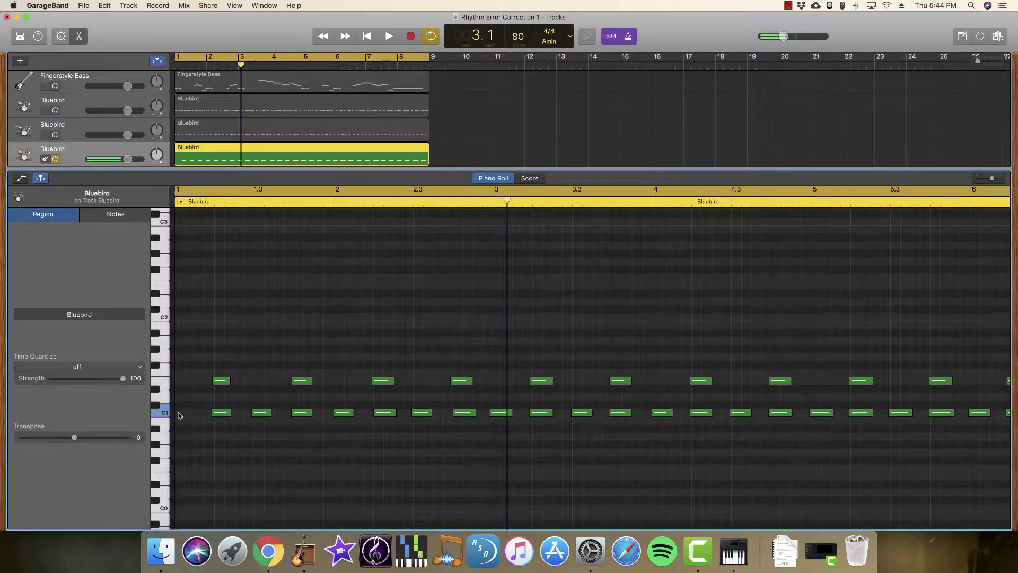
click(221, 412)
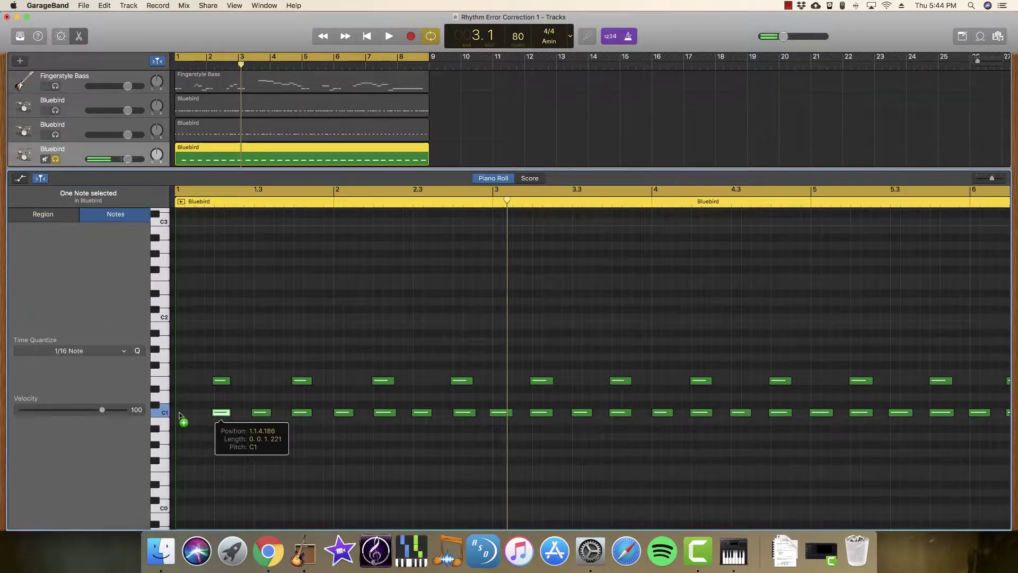
click(179, 415)
super+click(181, 413)
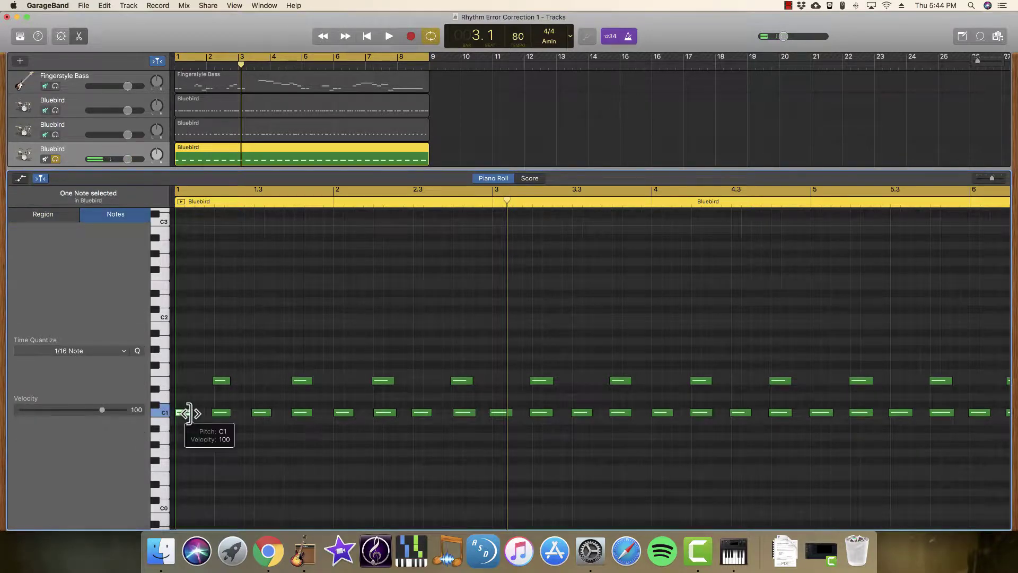
drag(188, 413, 192, 414)
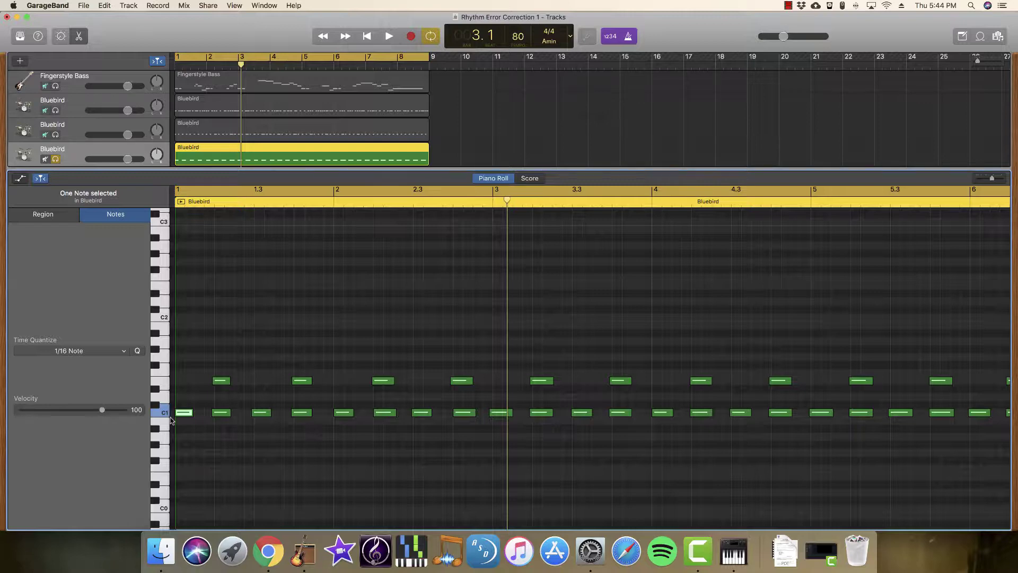
- Play back the opening bars with the added C1 note and look over the timing of the following notes
key(space)
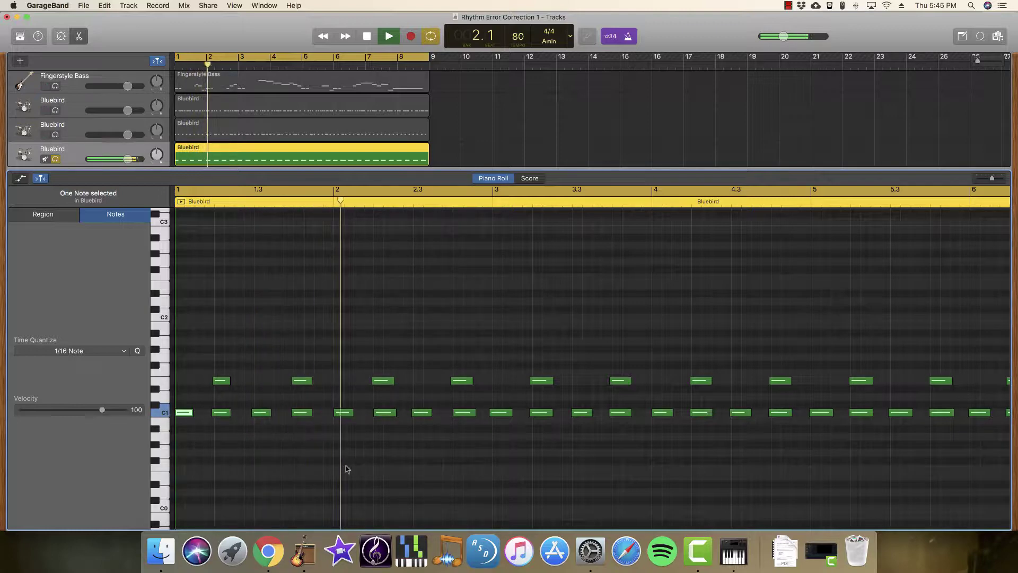
key(space)
scroll(345, 403, right, 5)
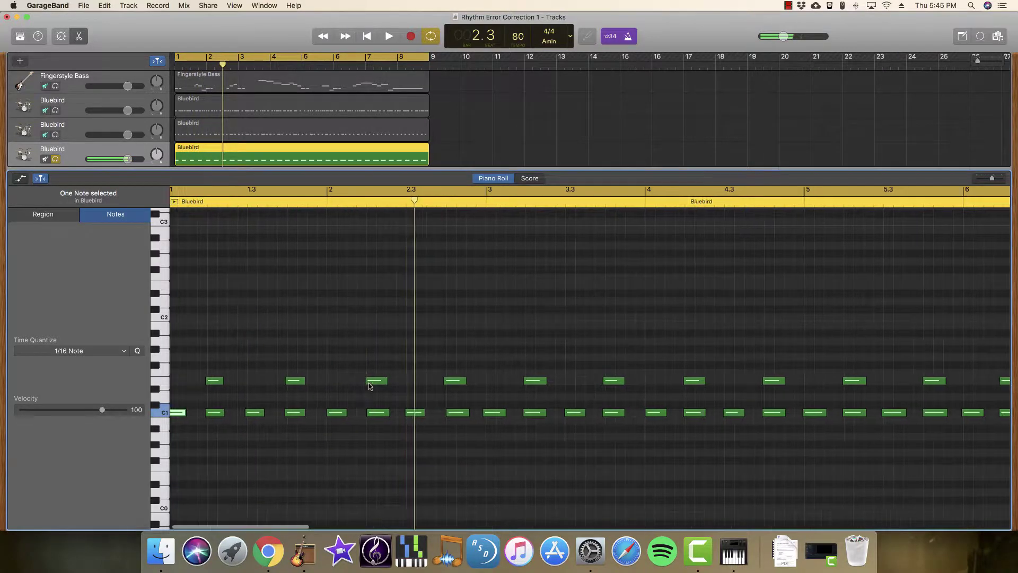
scroll(370, 386, right, 5)
scroll(369, 386, left, 8)
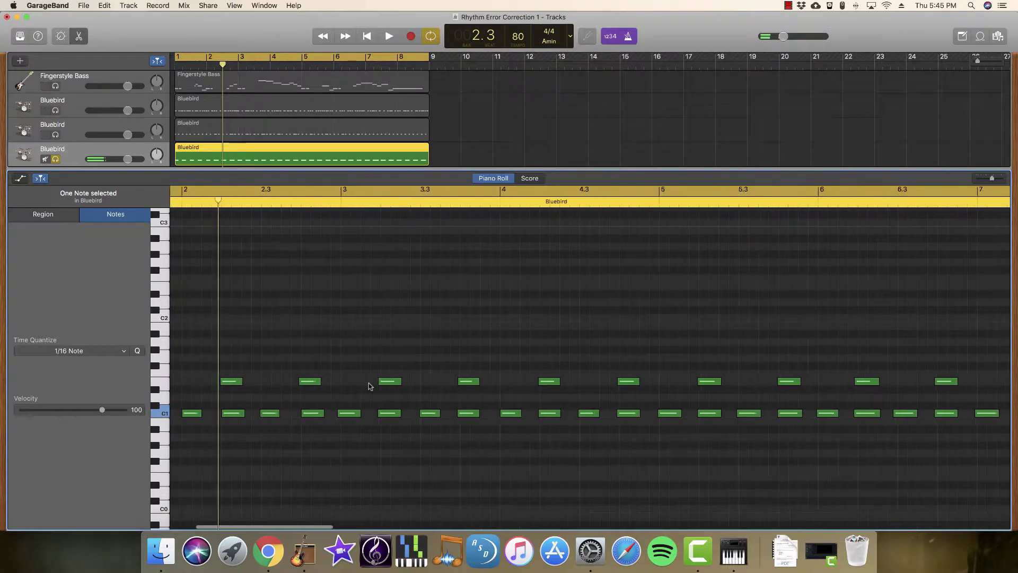
scroll(245, 411, right, 2)
scroll(187, 412, left, 2)
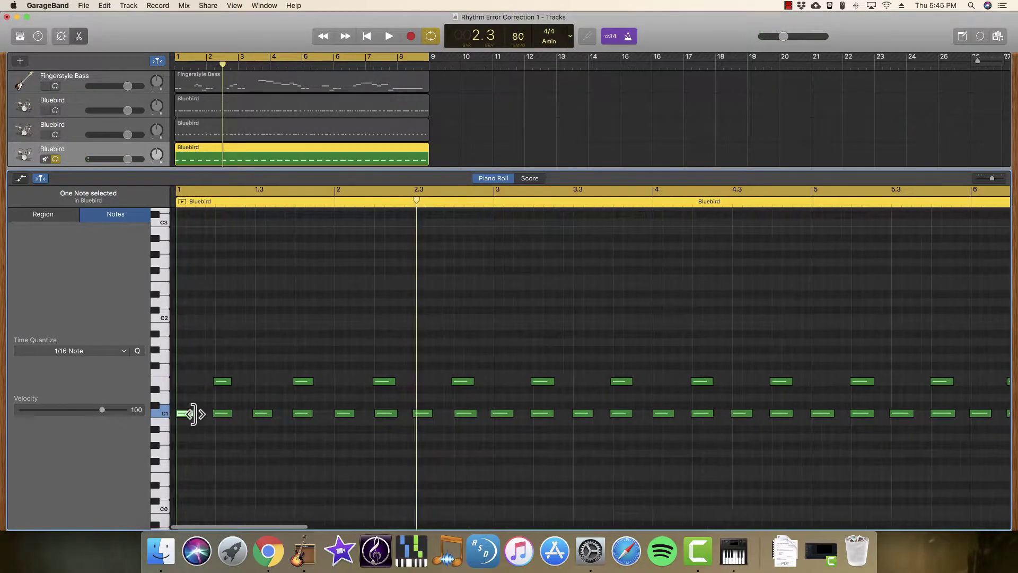
- Align the C1 and E1 notes in bar 1 exactly with beats 2, 3 and 4
click(185, 413)
drag(219, 414, 223, 383)
key(Delete)
click(221, 382)
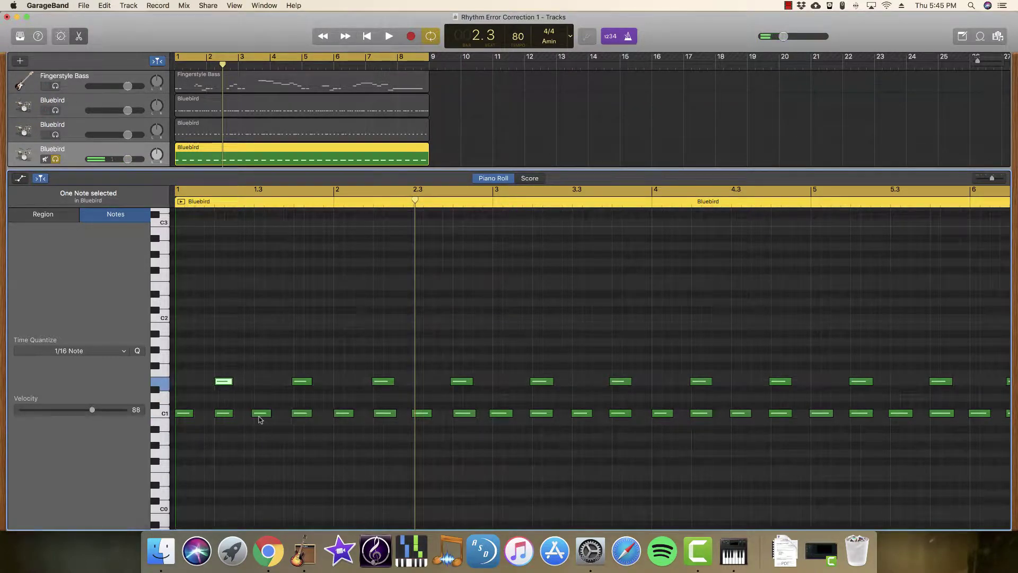
drag(259, 417, 305, 384)
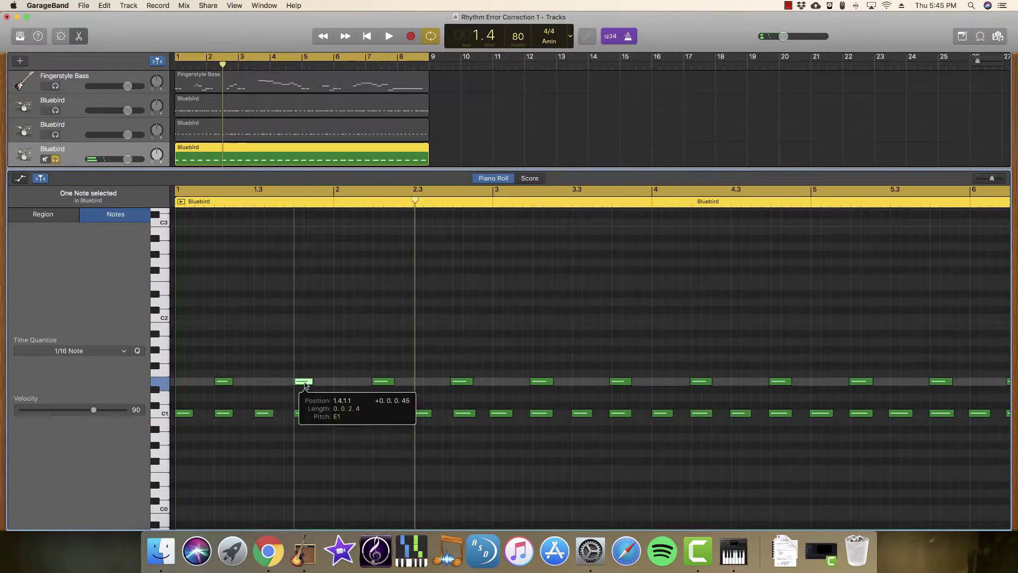
drag(305, 385, 305, 384)
- Check the positions and sounds of the C1 and E1 notes on beats 2 to 4 of bar 1
click(225, 381)
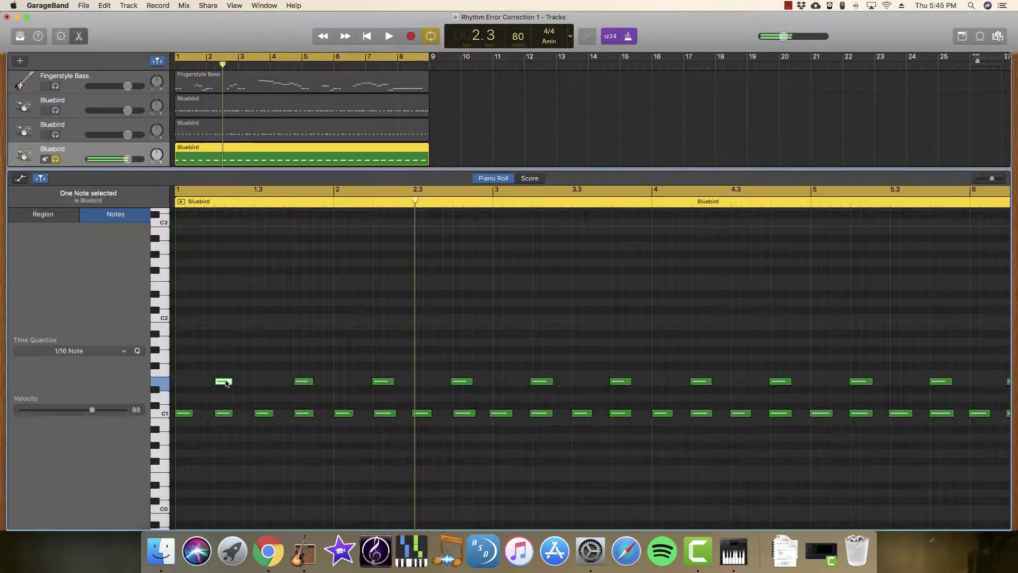
drag(227, 383, 220, 415)
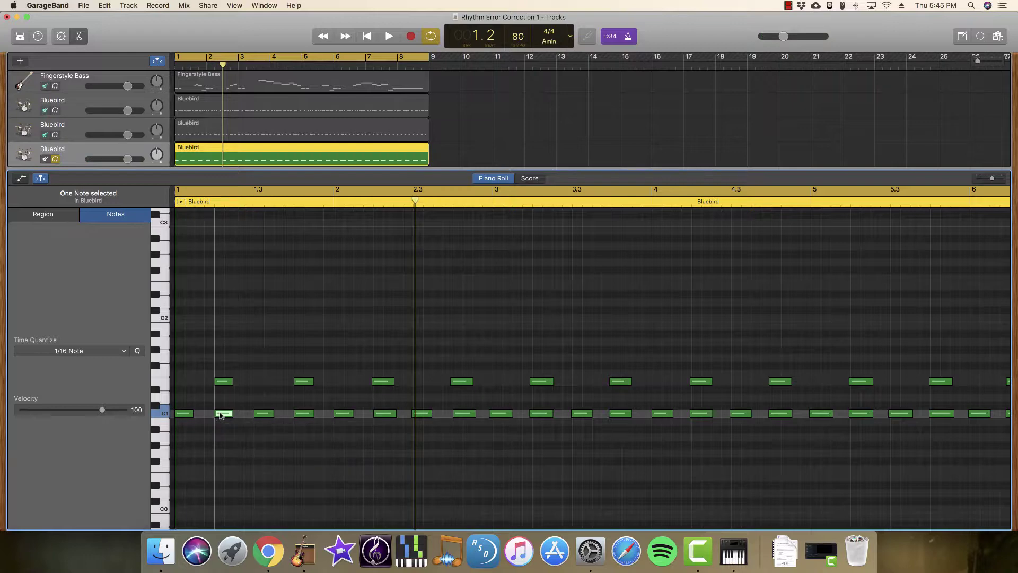
click(220, 415)
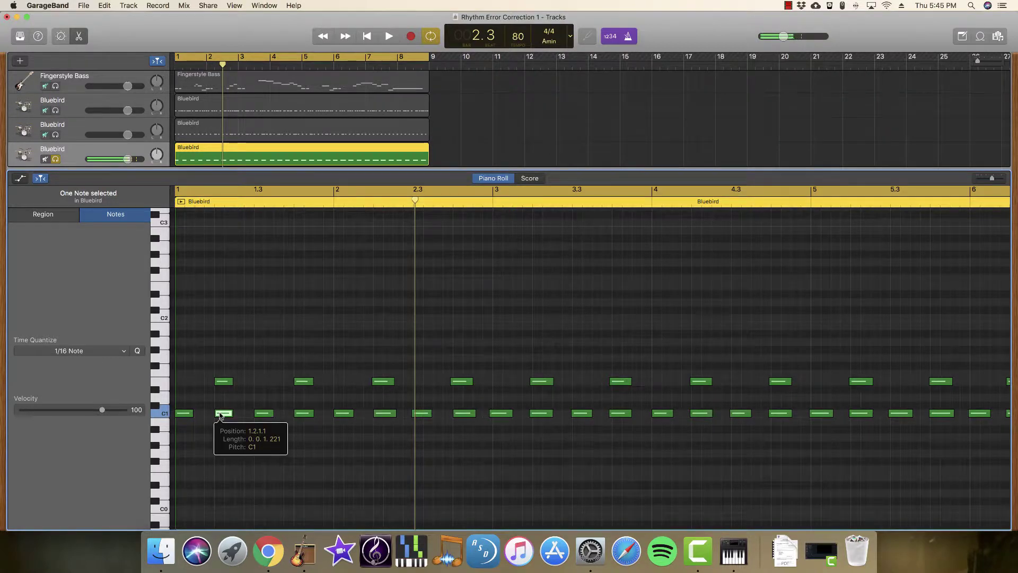
click(223, 381)
click(259, 414)
click(300, 413)
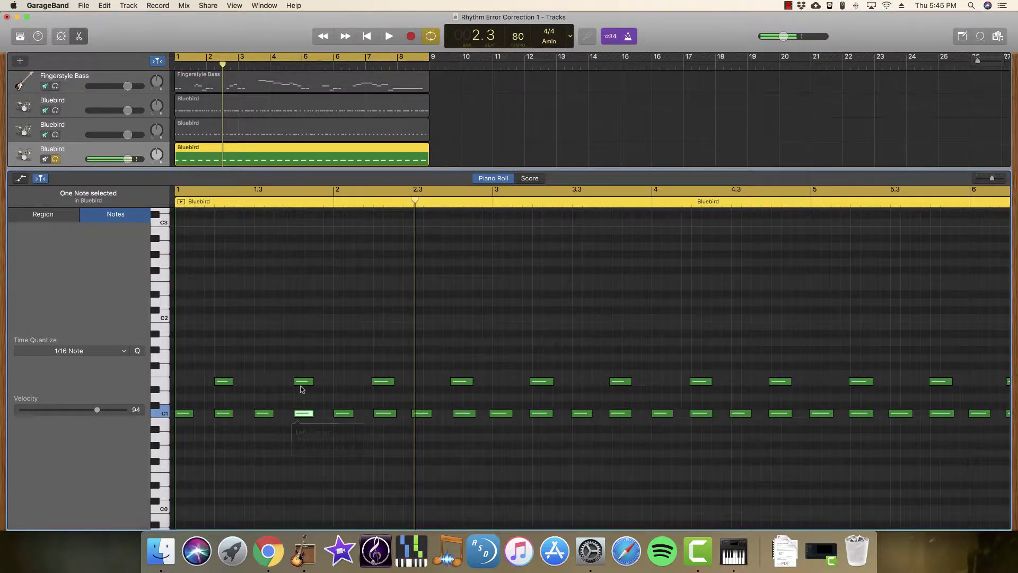
click(303, 381)
- Align the E1 notes on beats 2 and 4 and the C1 note on beat 3 of bar 2 with the grid
click(344, 413)
click(377, 412)
click(383, 381)
click(419, 414)
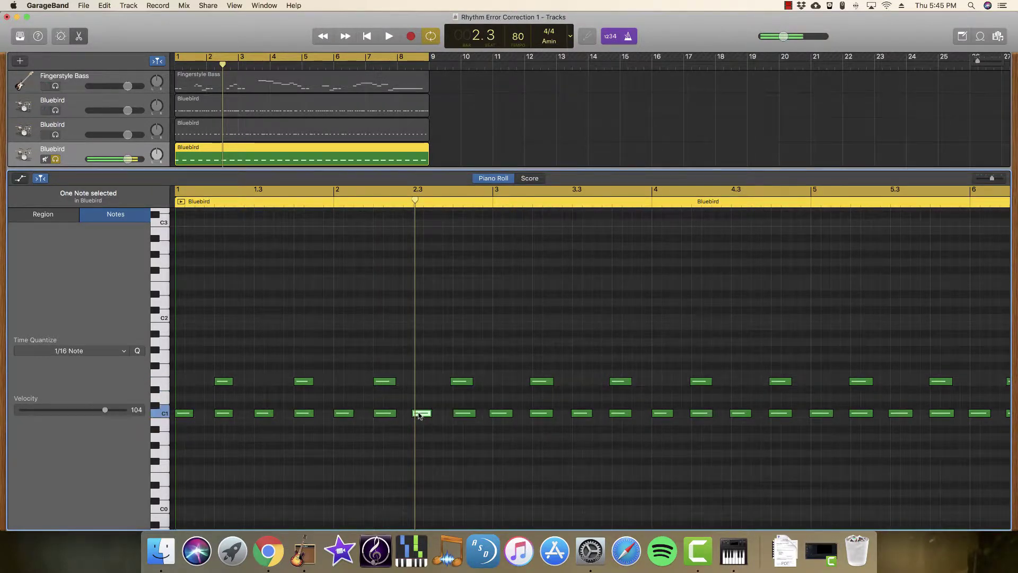
drag(423, 415, 423, 414)
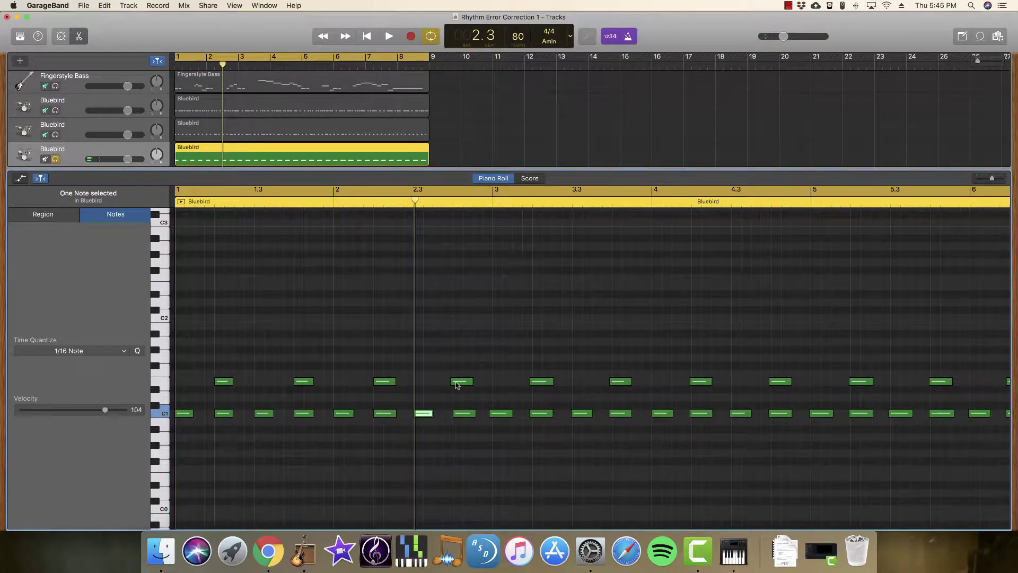
click(460, 382)
drag(460, 384, 463, 416)
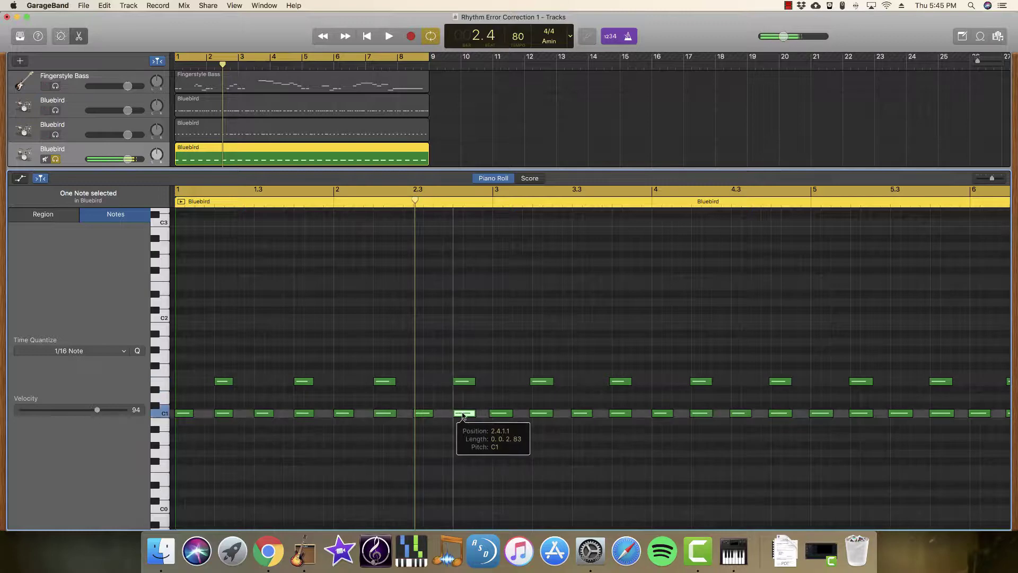
- Set Time Quantize to 1/4 Note for the selected C1 note on bar 2 beat 4 and deselect it
click(105, 351)
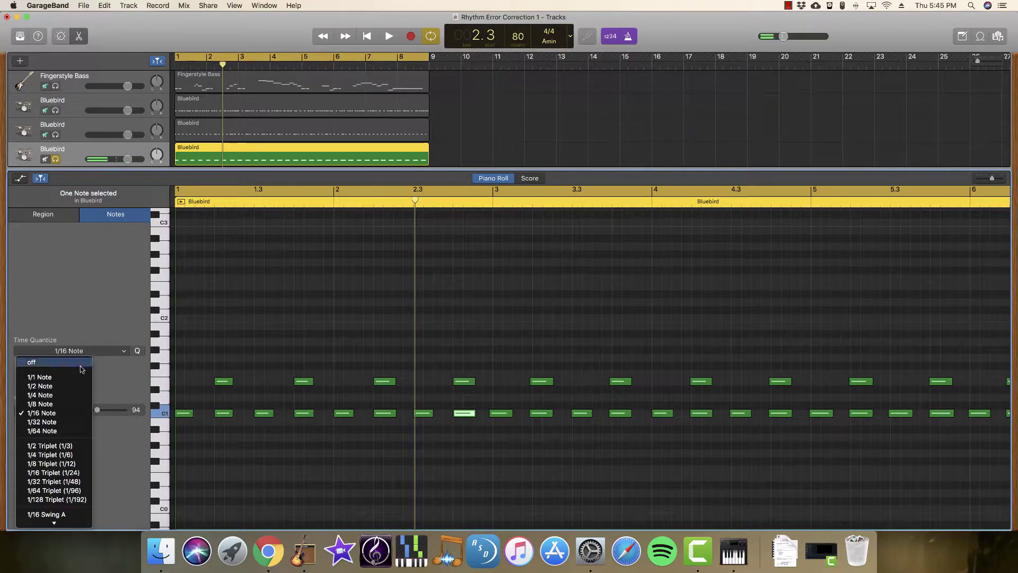
key(Escape)
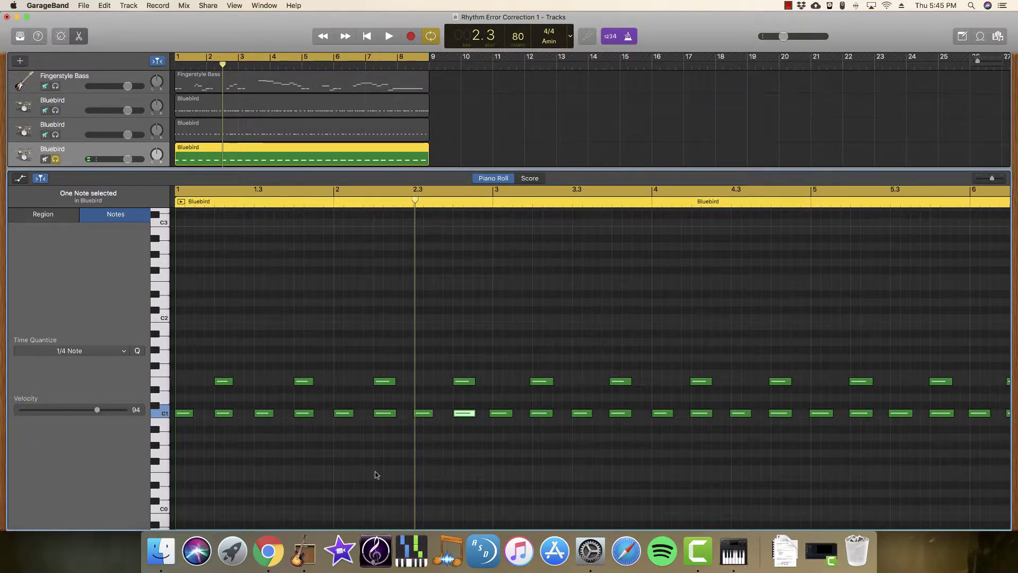
click(327, 455)
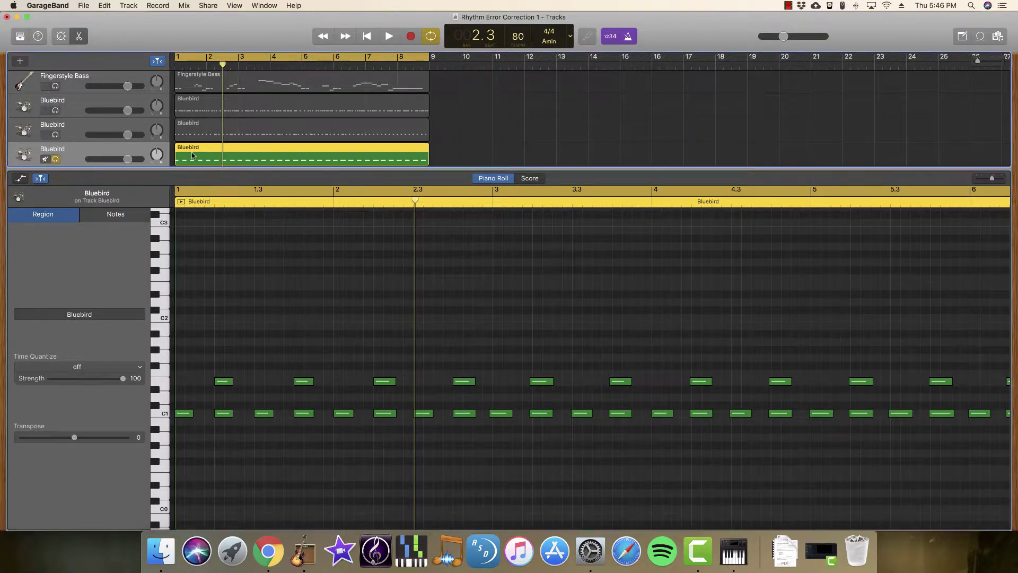
- Quantize the whole bottom Bluebird region to 1/4 Note and check the notes in its following bars
click(109, 368)
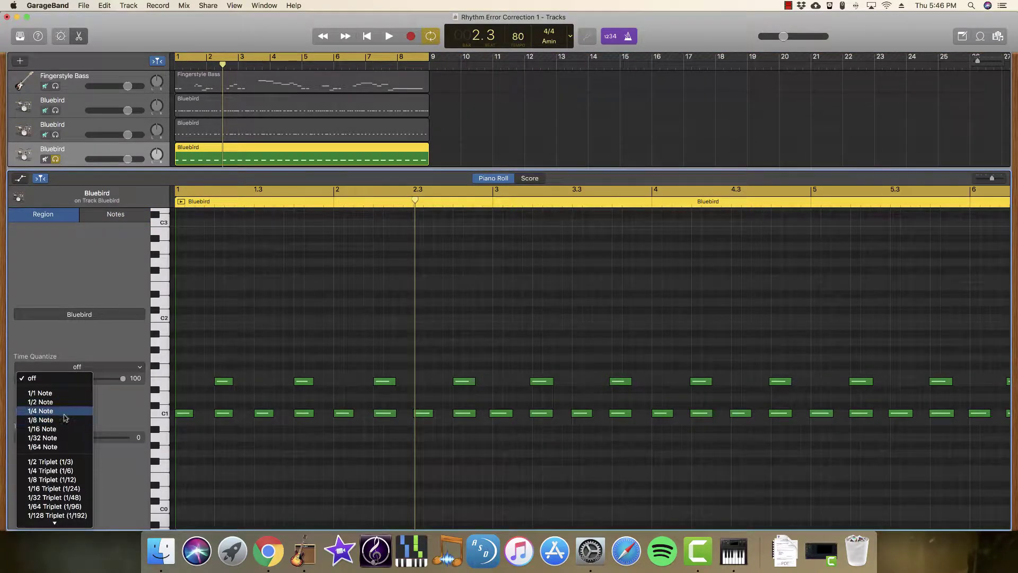
click(64, 414)
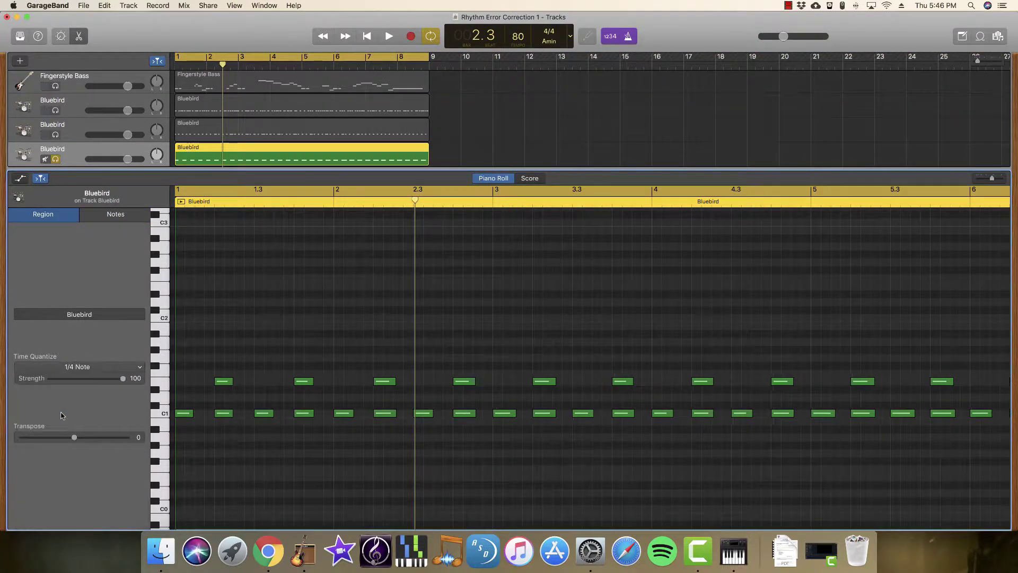
scroll(504, 440, right, 10)
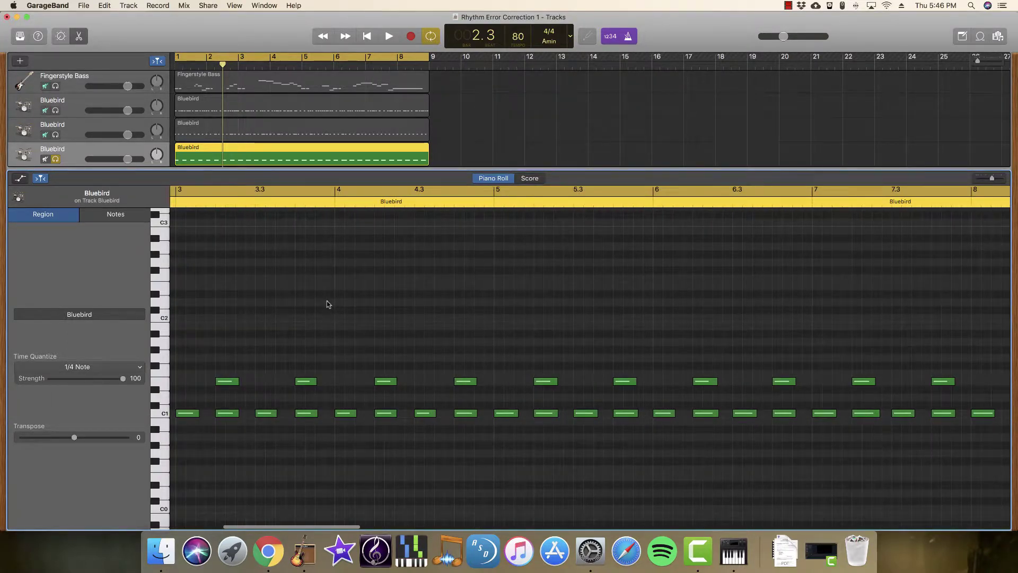
- Play the quantized region from the start and review its notation in the score view before returning to the piano roll
key(Return)
key(space)
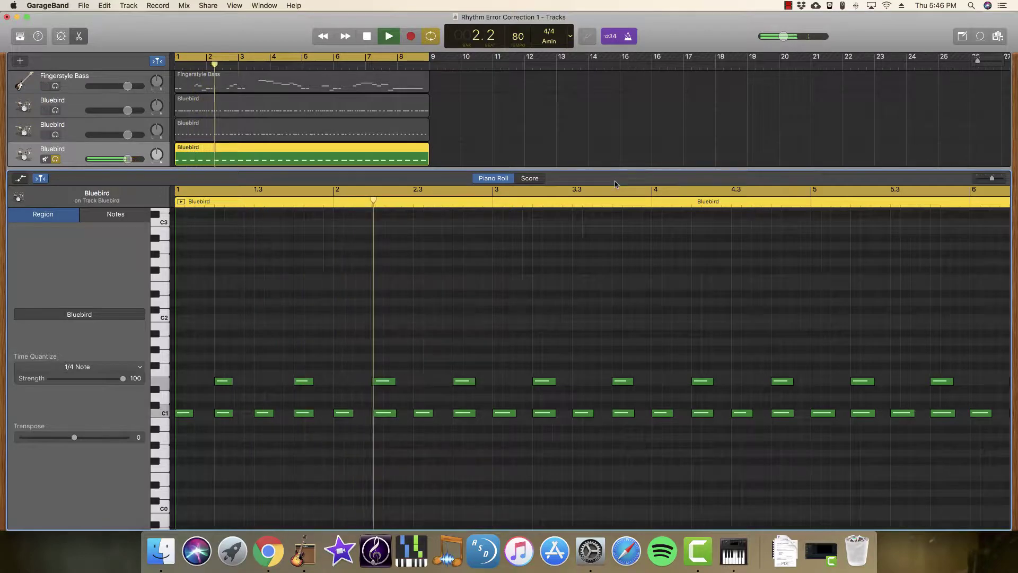
click(530, 179)
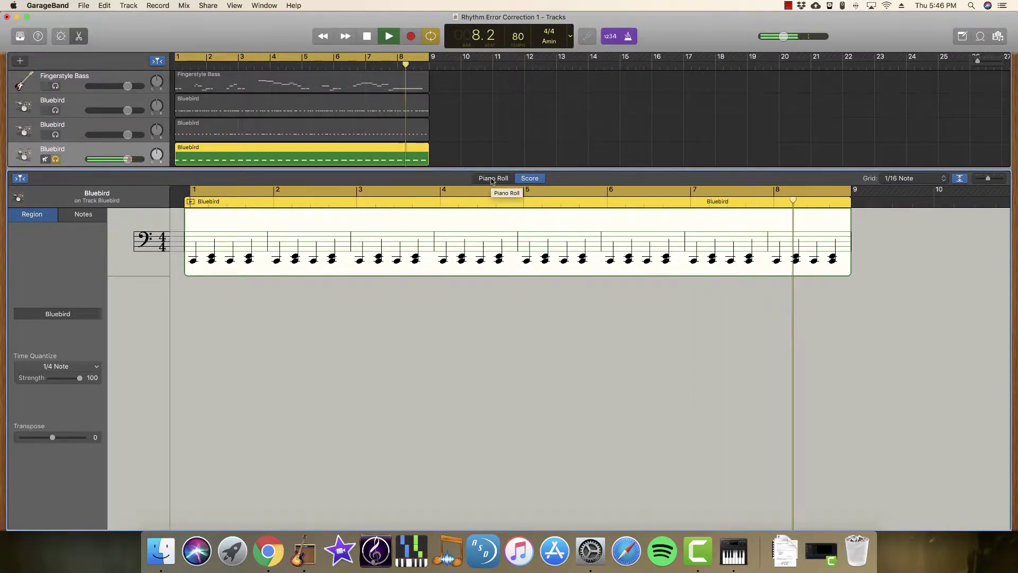
click(492, 179)
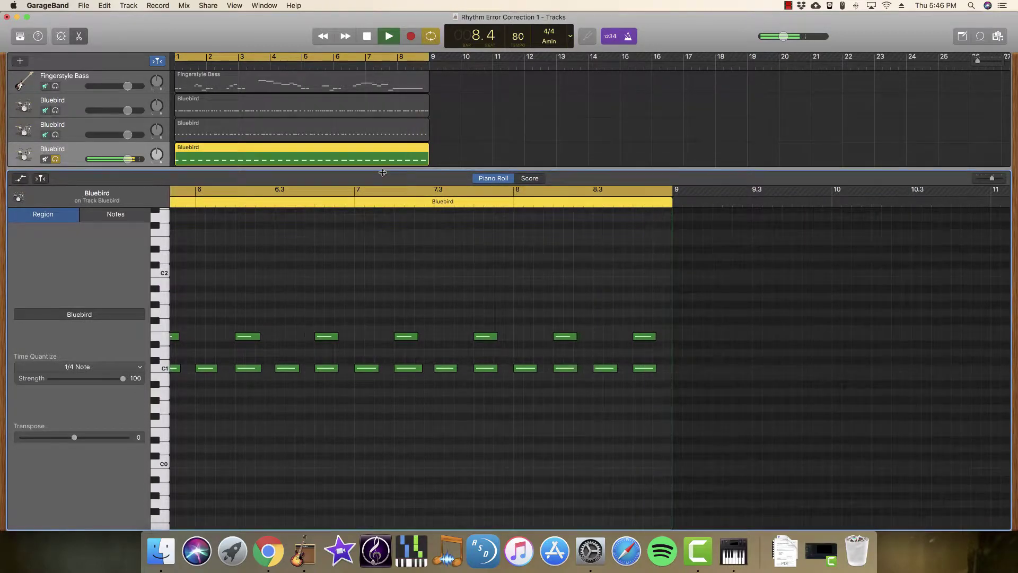
- Unsolo the bottom Bluebird track and mute the Fingerstyle Bass and uppermost Bluebird tracks
drag(384, 170, 384, 220)
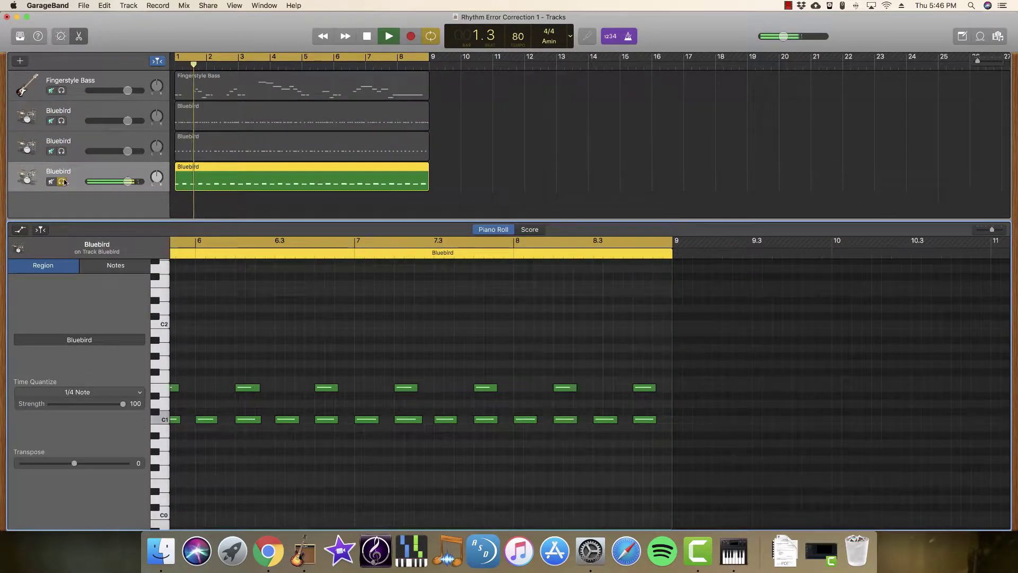
click(60, 182)
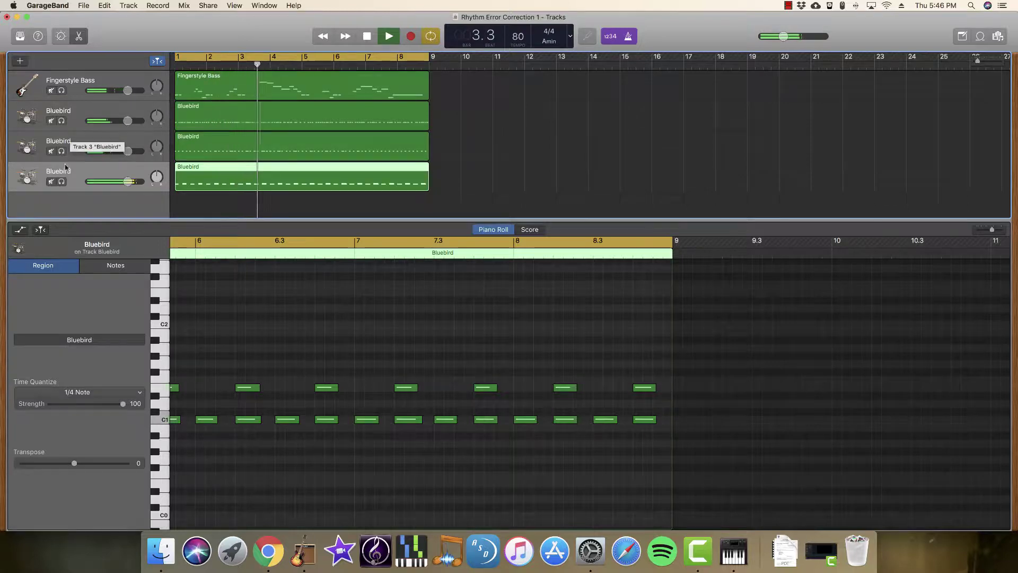
drag(51, 91, 51, 121)
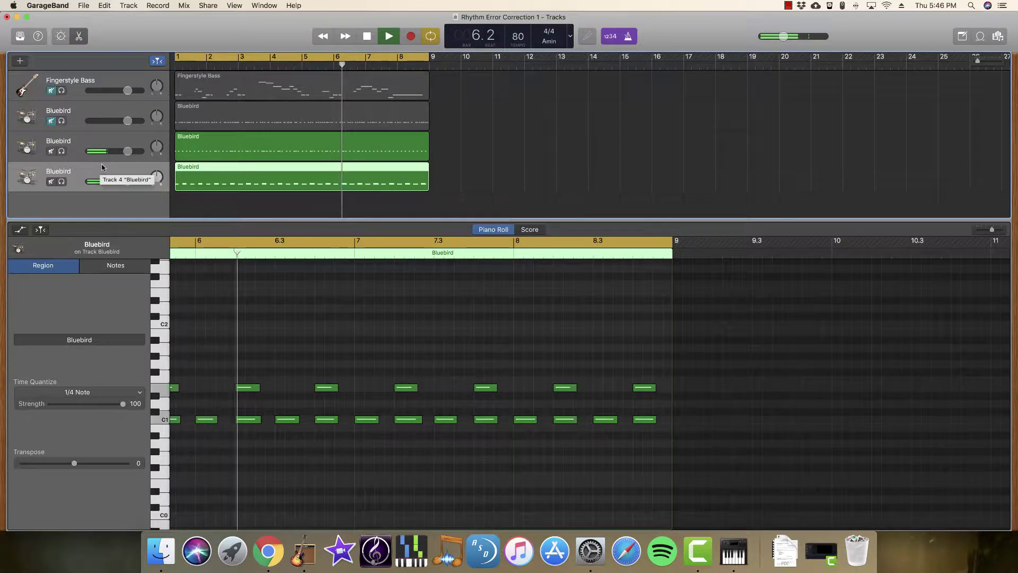
- Open the region of the middle Bluebird track in the piano roll and return to its beginning
click(101, 148)
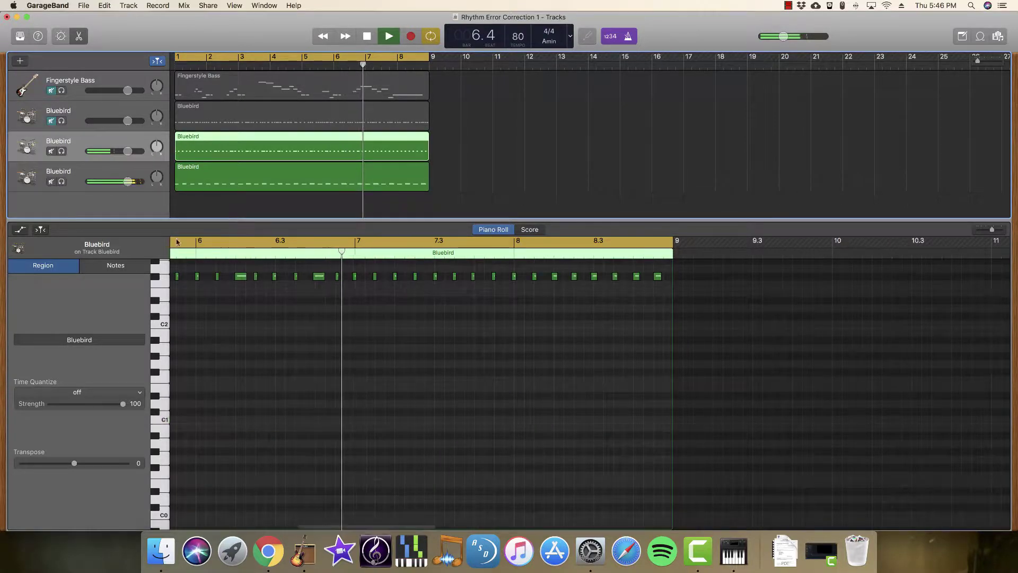
scroll(246, 294, left, 10)
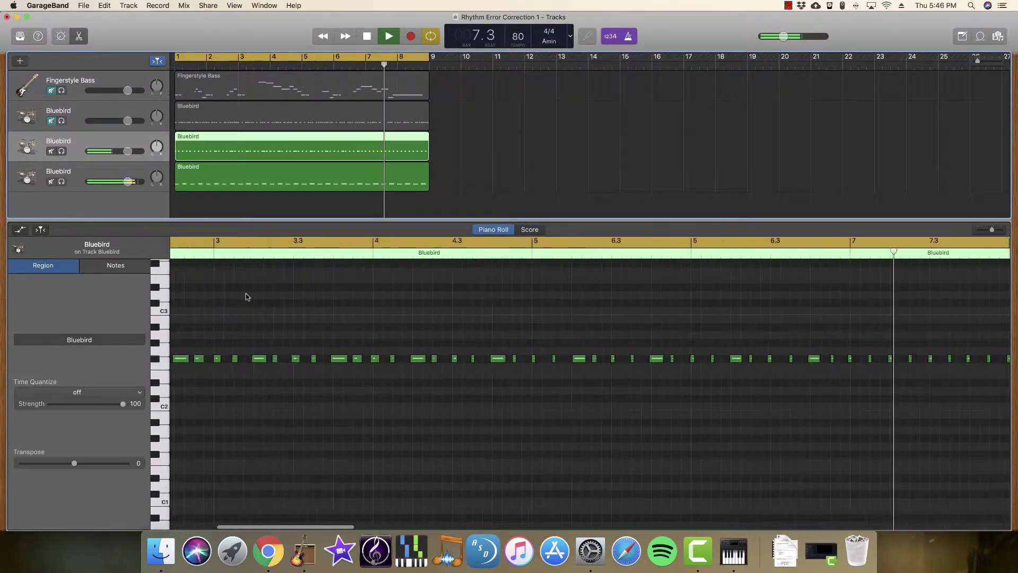
click(176, 360)
key(Return)
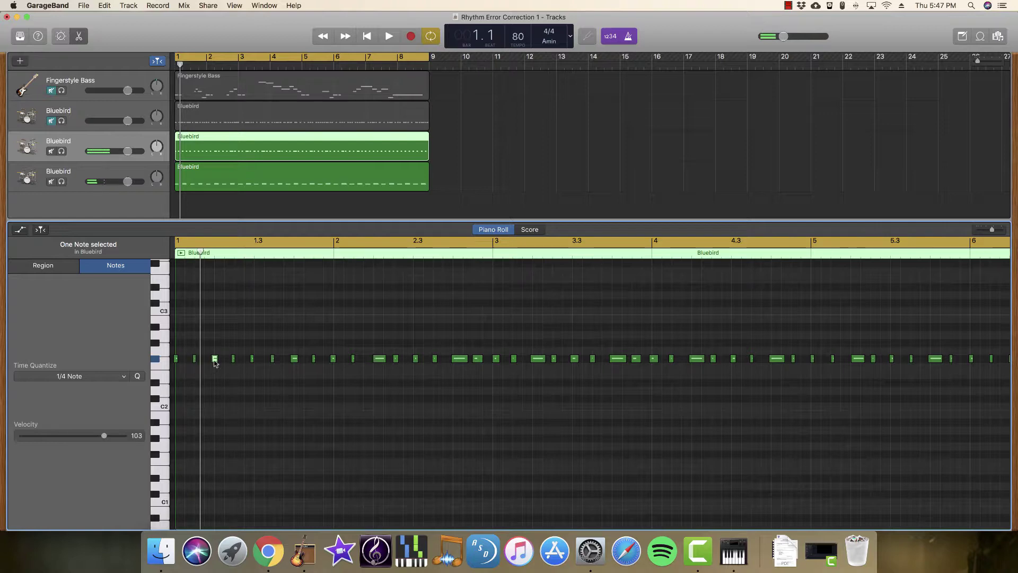
- Align the first five F♯2 notes of bar 1 with the eighth-note grid lines
drag(175, 360, 176, 360)
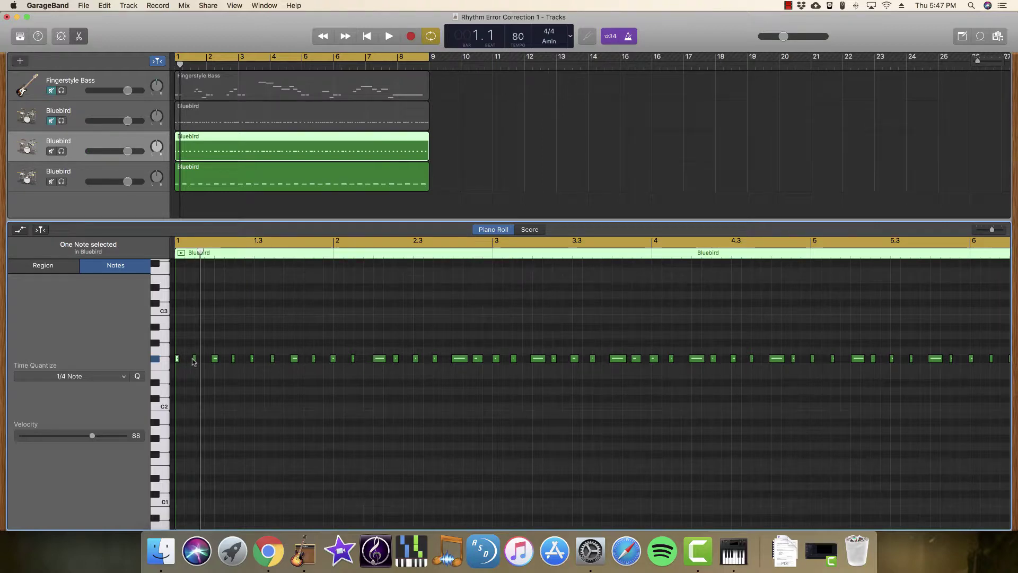
drag(194, 361, 217, 361)
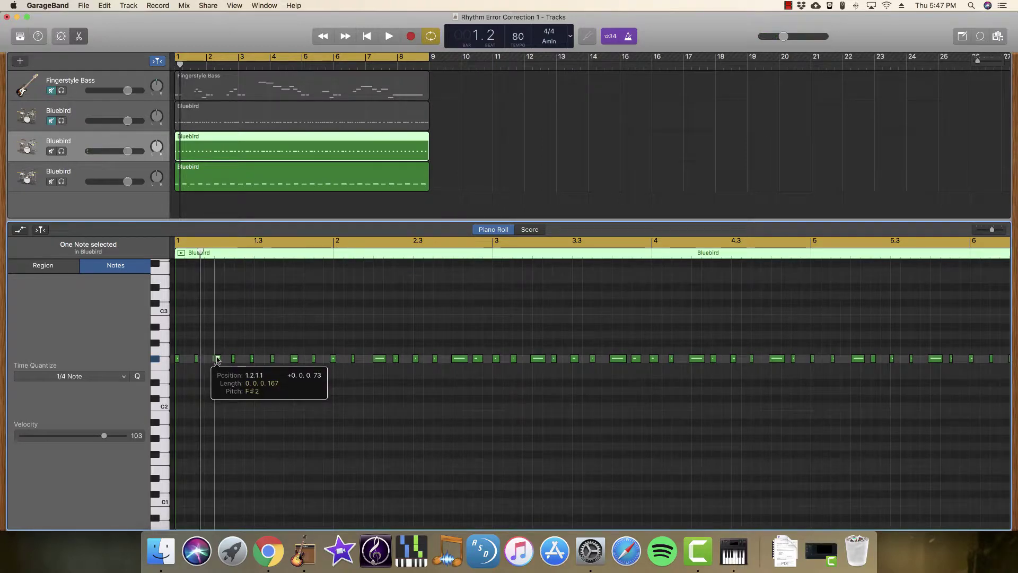
drag(217, 359, 236, 359)
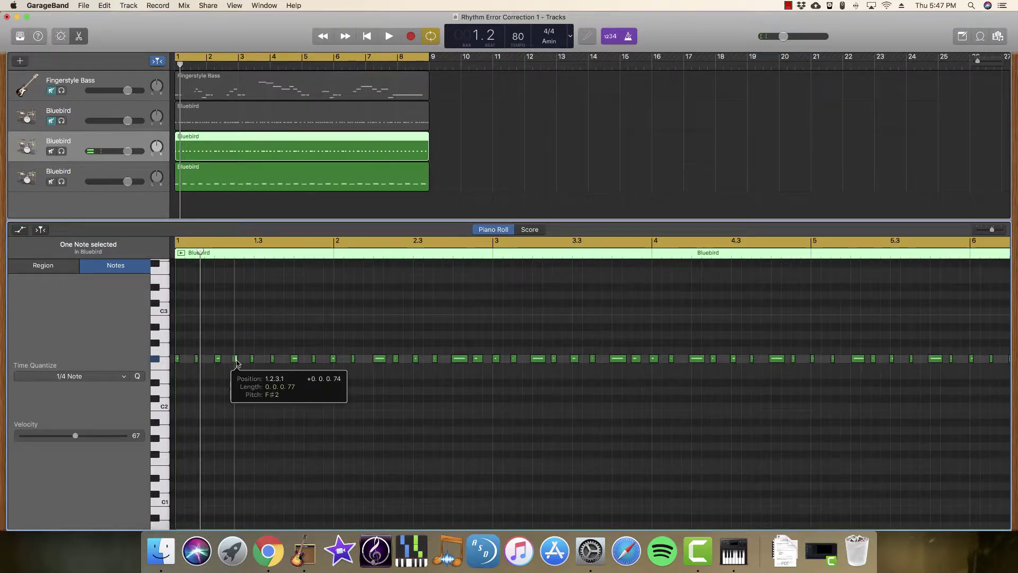
drag(236, 359, 258, 362)
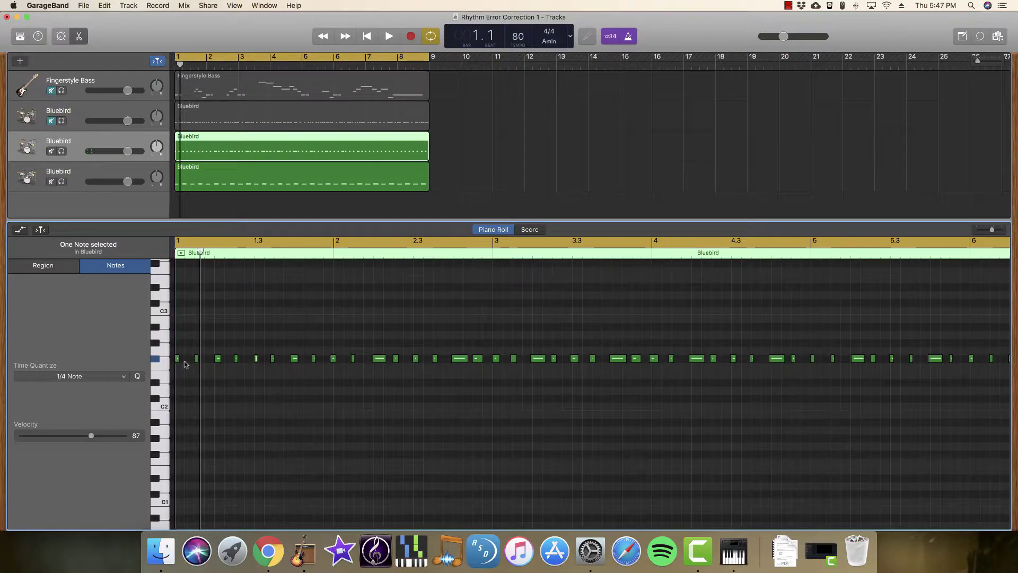
- Audition the F♯2 notes at the start of bar 1 and check the region's rhythm in the score view
click(178, 360)
click(197, 360)
click(197, 360)
click(255, 358)
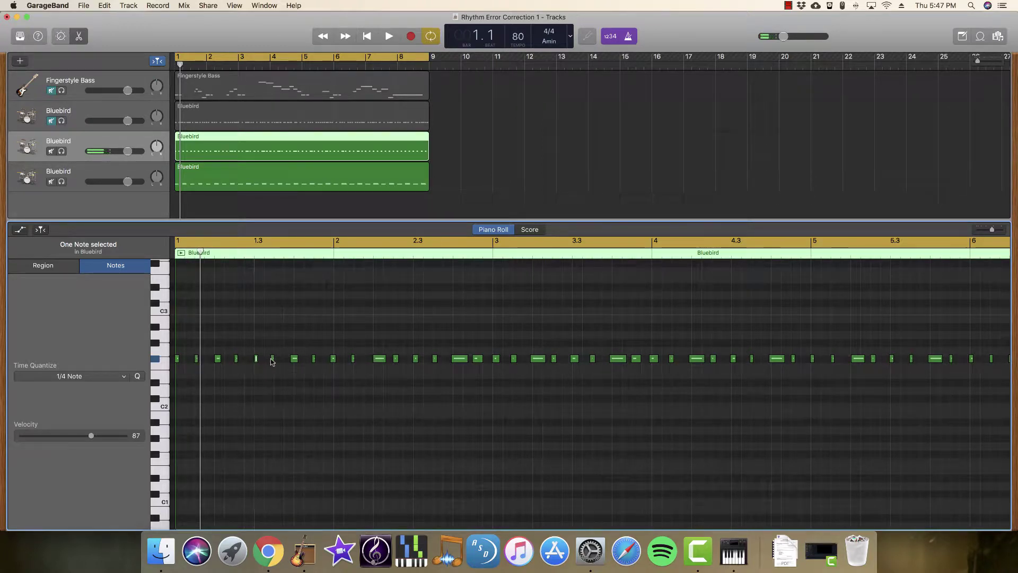
click(273, 359)
click(530, 229)
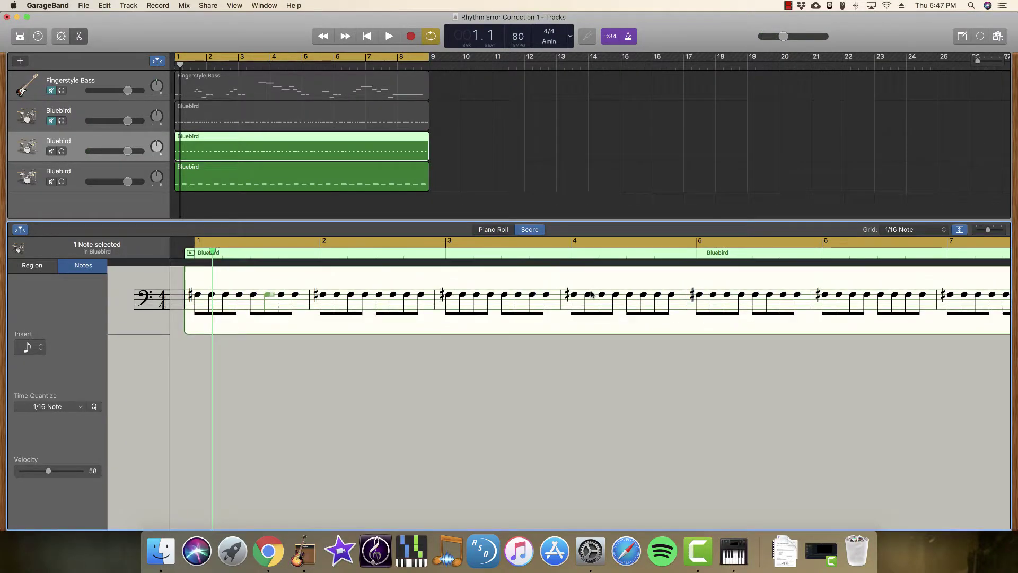
click(494, 230)
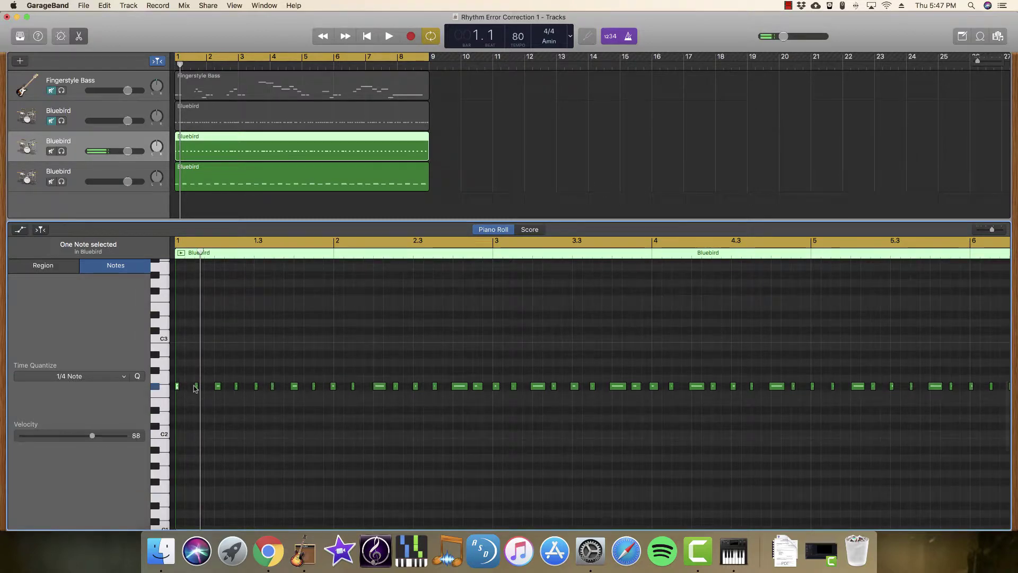
- Compare the F♯2 notes on and between the beats of bar 1 by auditioning them individually
click(196, 386)
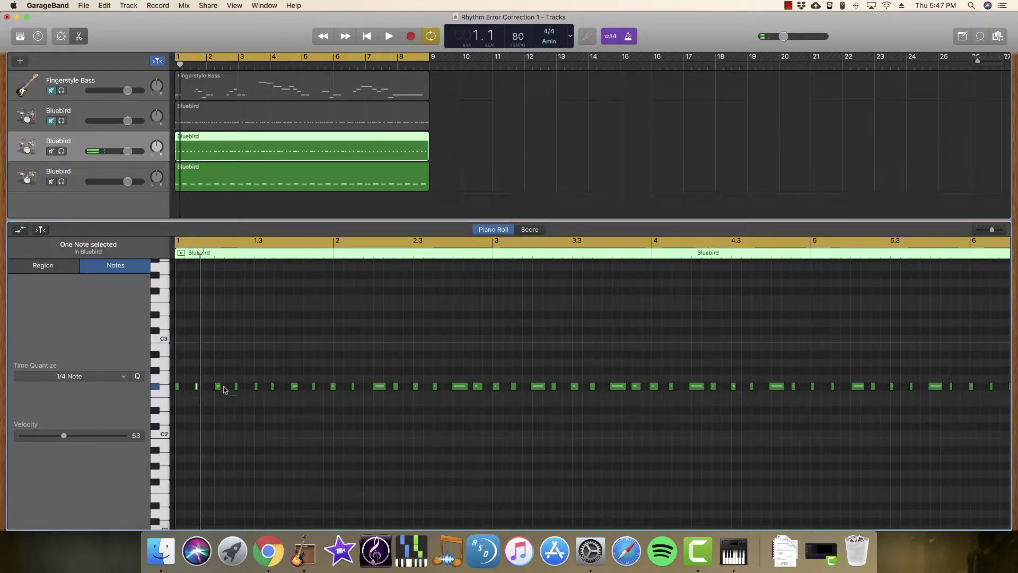
click(256, 386)
click(272, 387)
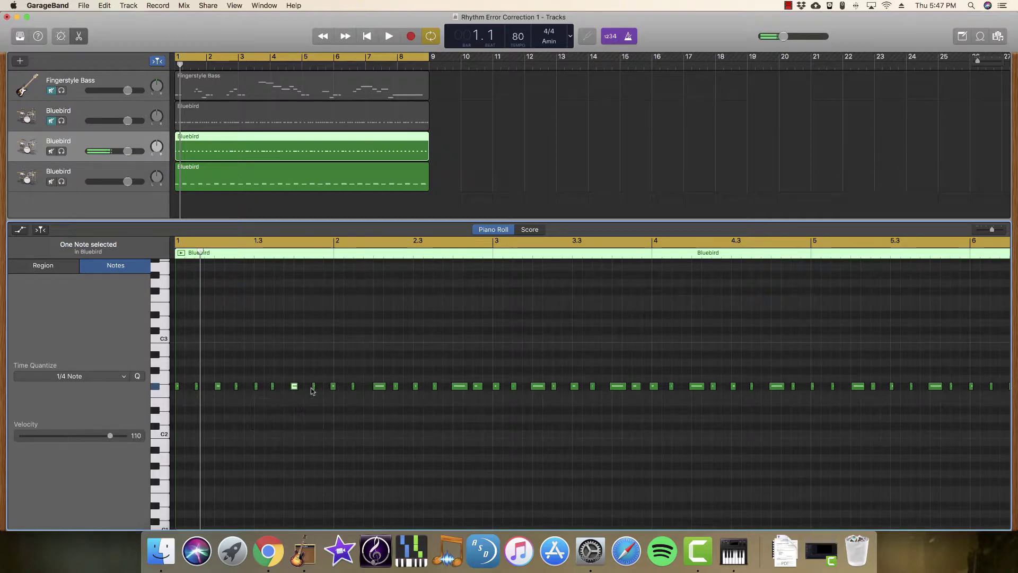
click(313, 387)
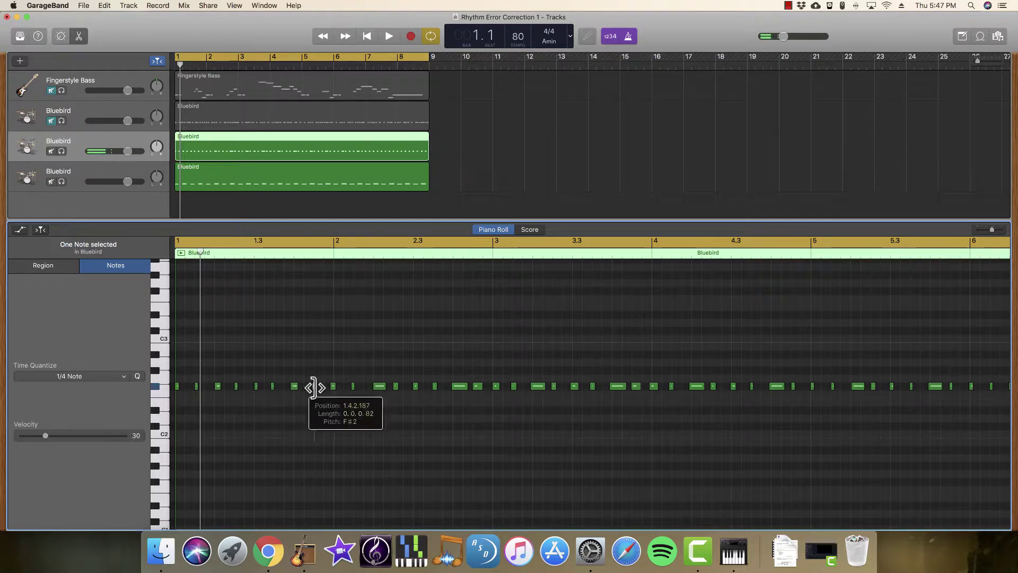
click(178, 387)
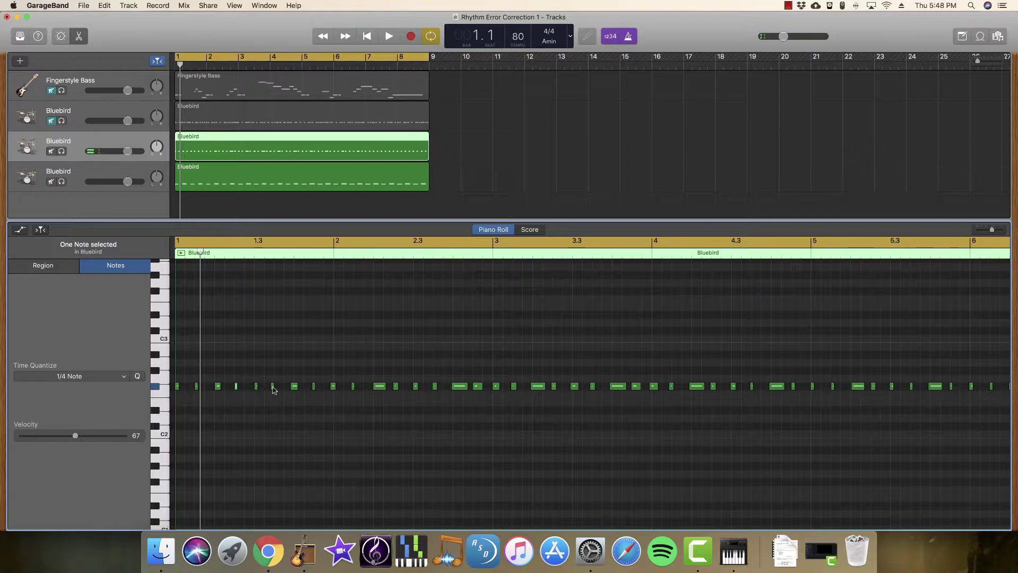
- Set Time Quantize to 1/8 Note for the F♯2 note on the second half of beat 4 in bar 1
click(313, 387)
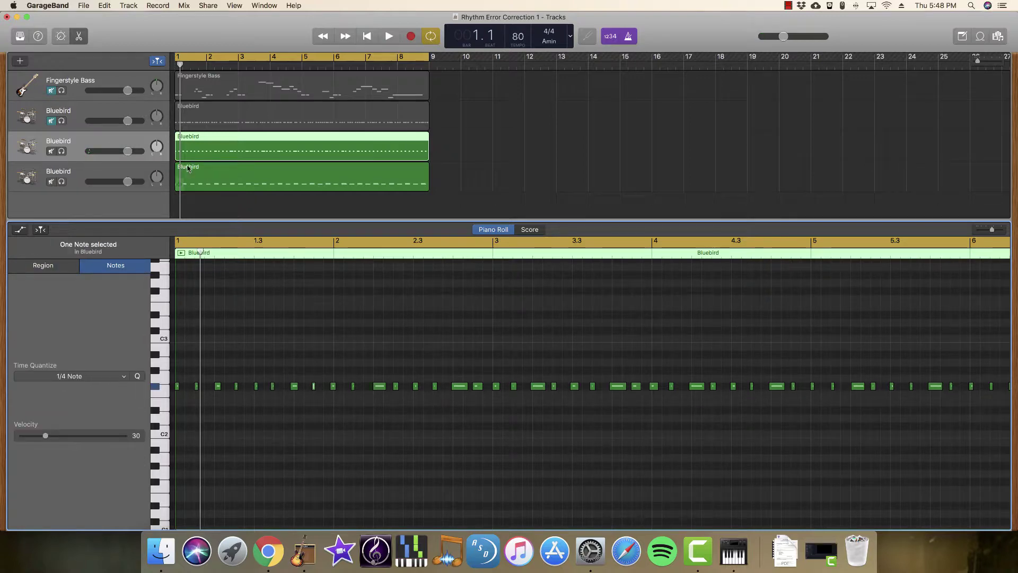
click(100, 377)
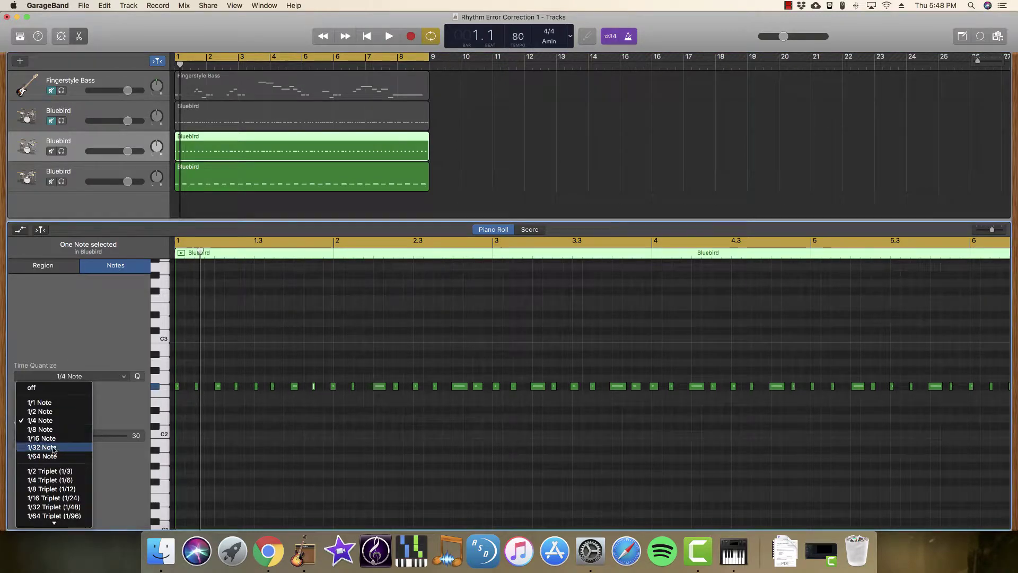
click(53, 429)
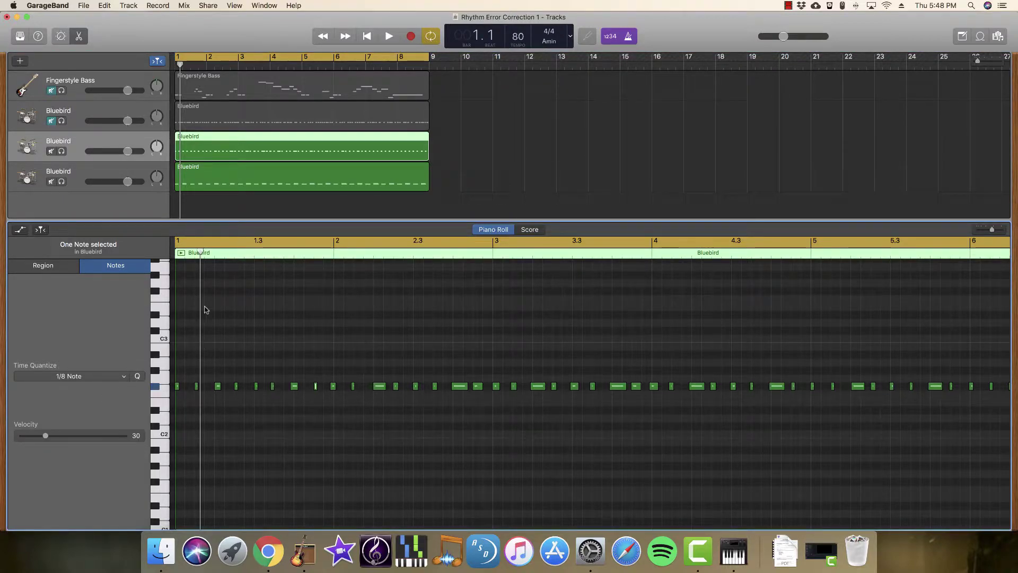
- Quantize all notes of the middle Bluebird region to 1/8 Note and start playback
key(super+a)
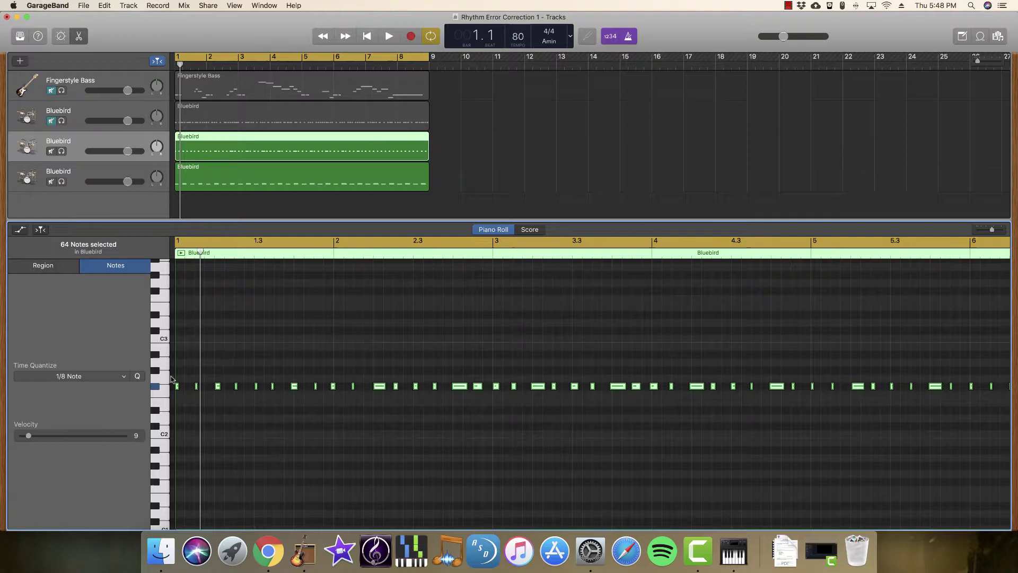
click(136, 377)
key(space)
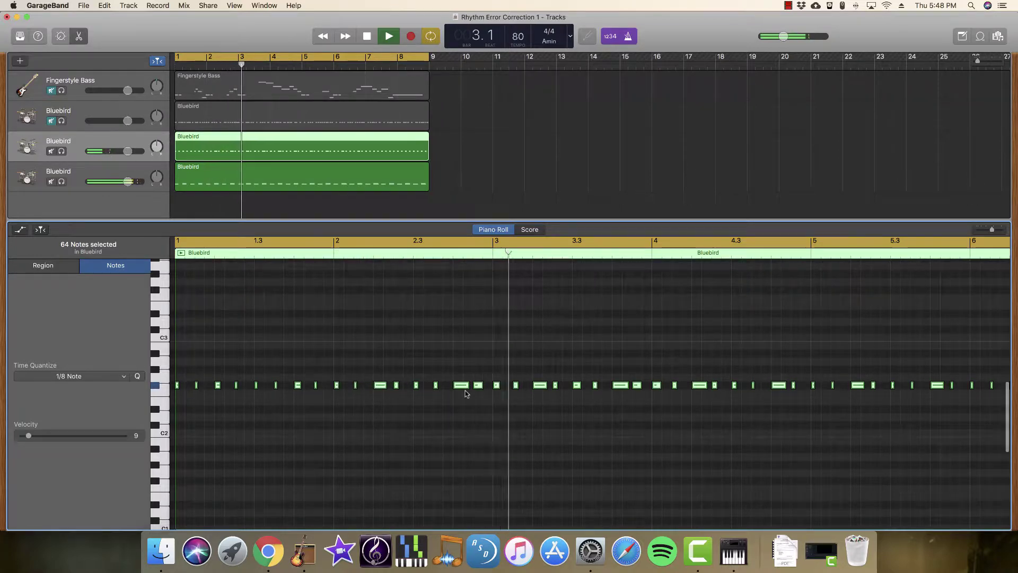
- Examine the quantized F♯2 notes through to the end of the region during playback and show the region's settings
scroll(466, 390, right, 3)
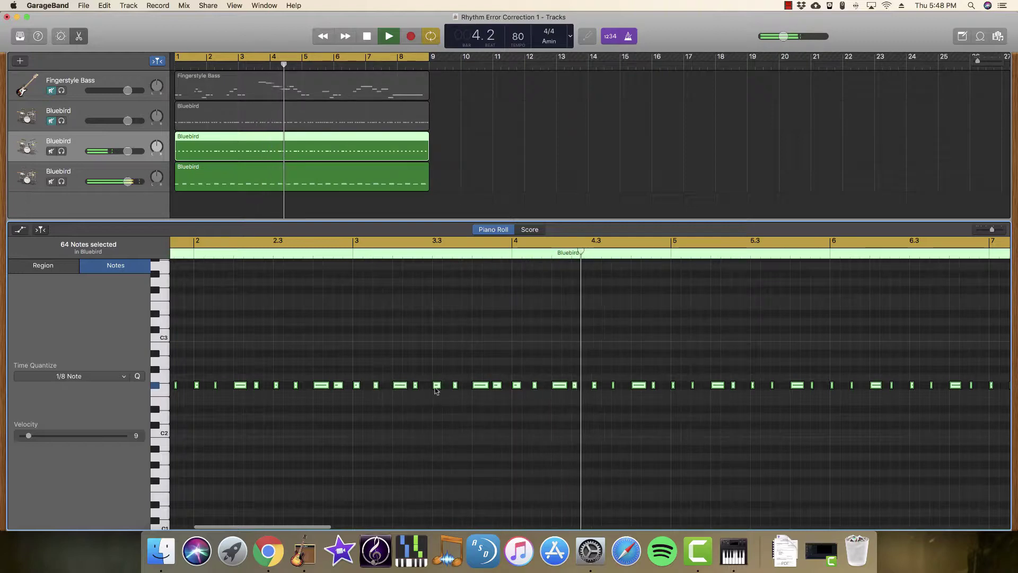
scroll(456, 408, right, 3)
scroll(487, 396, right, 3)
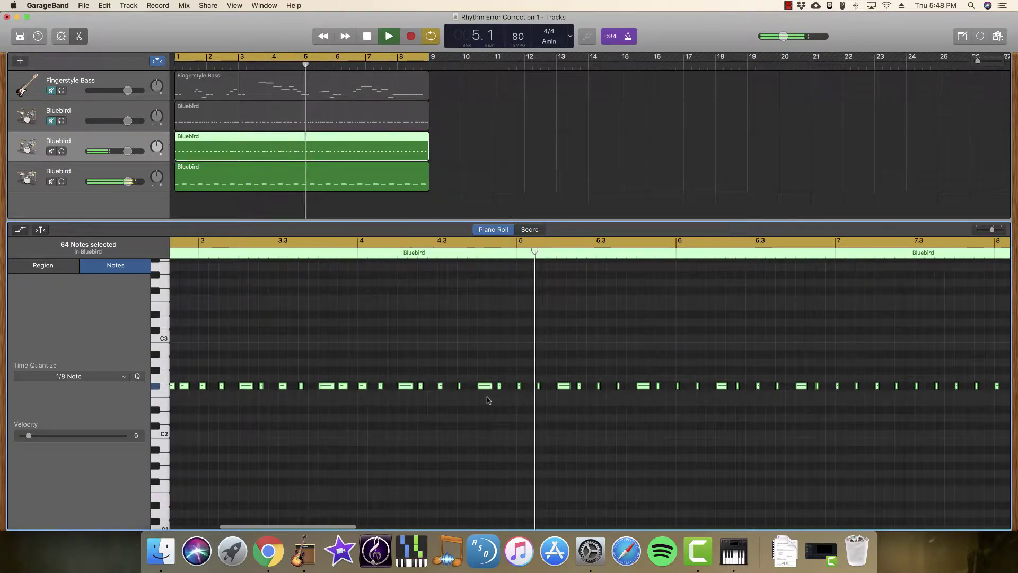
scroll(486, 396, down, 1)
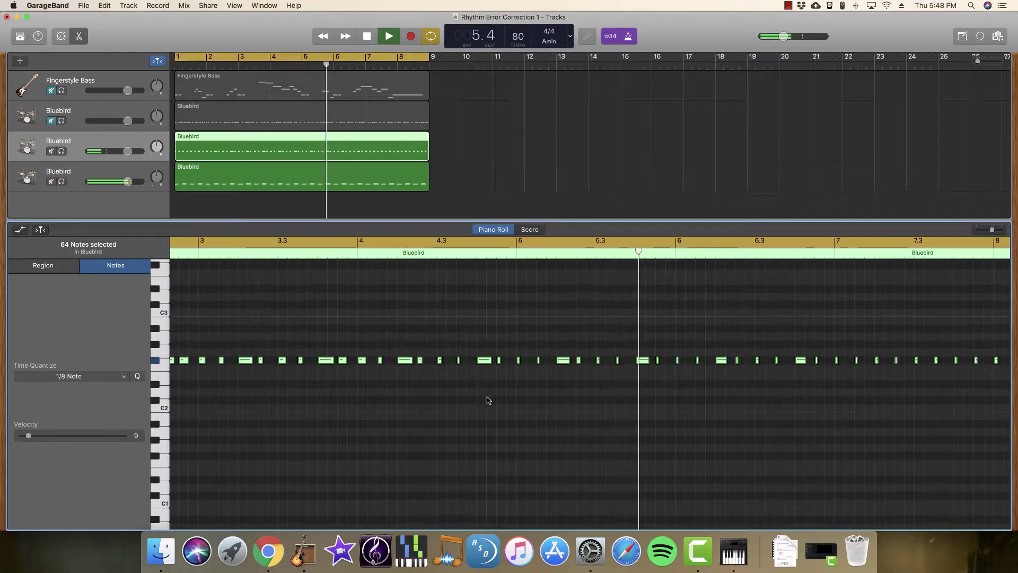
scroll(487, 396, right, 5)
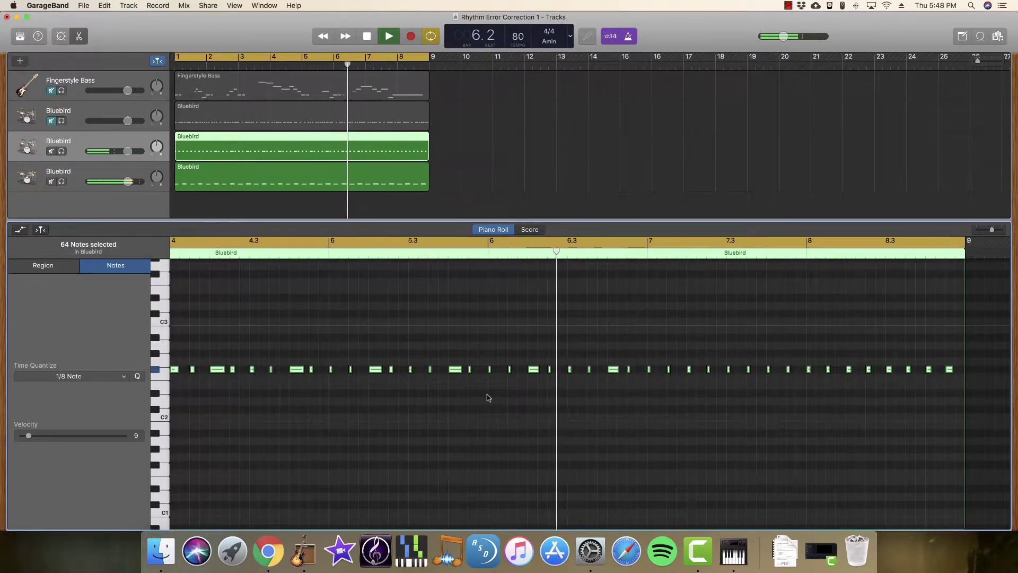
scroll(65, 351, up, 5)
scroll(65, 352, down, 10)
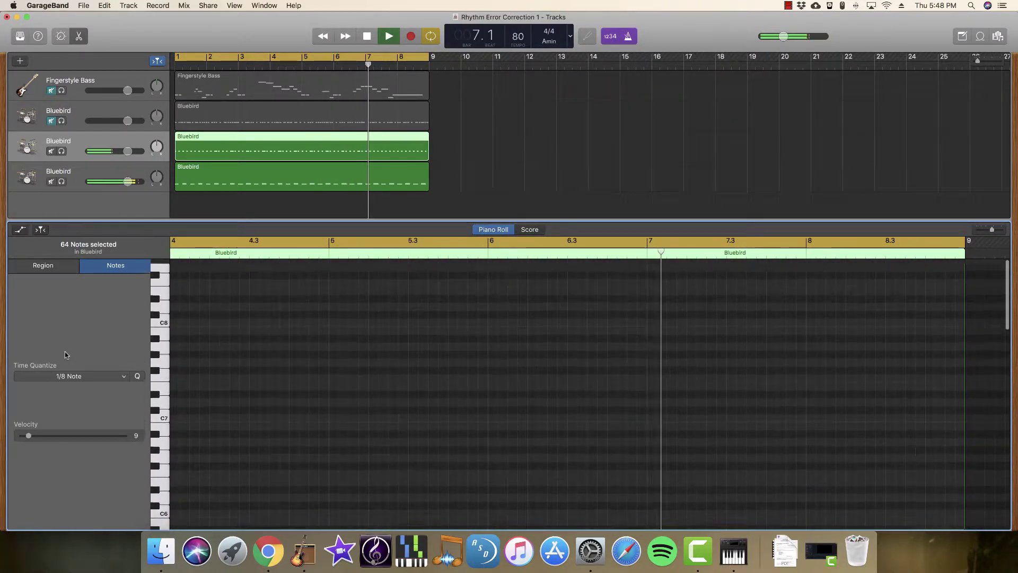
scroll(64, 352, up, 4)
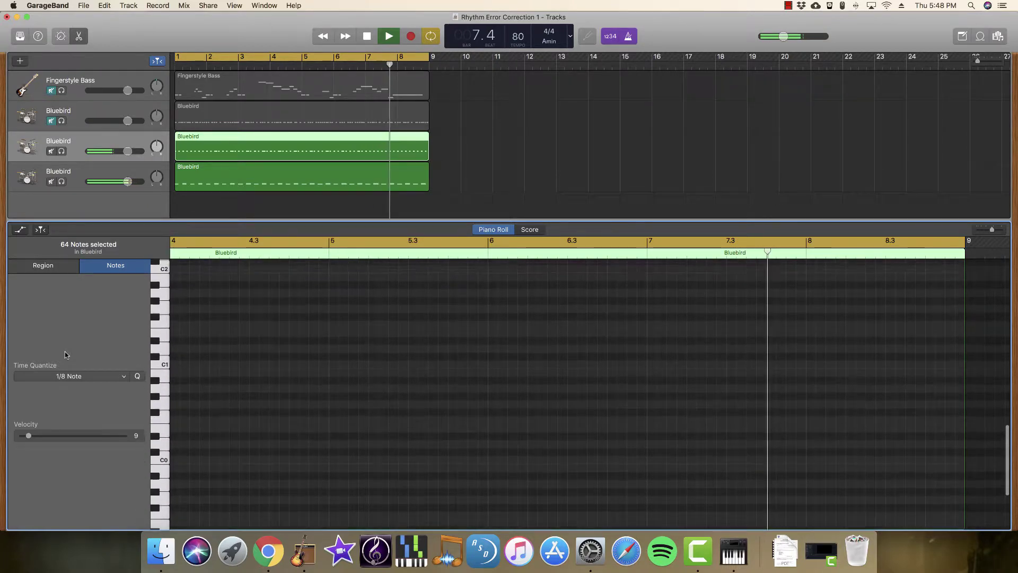
click(43, 265)
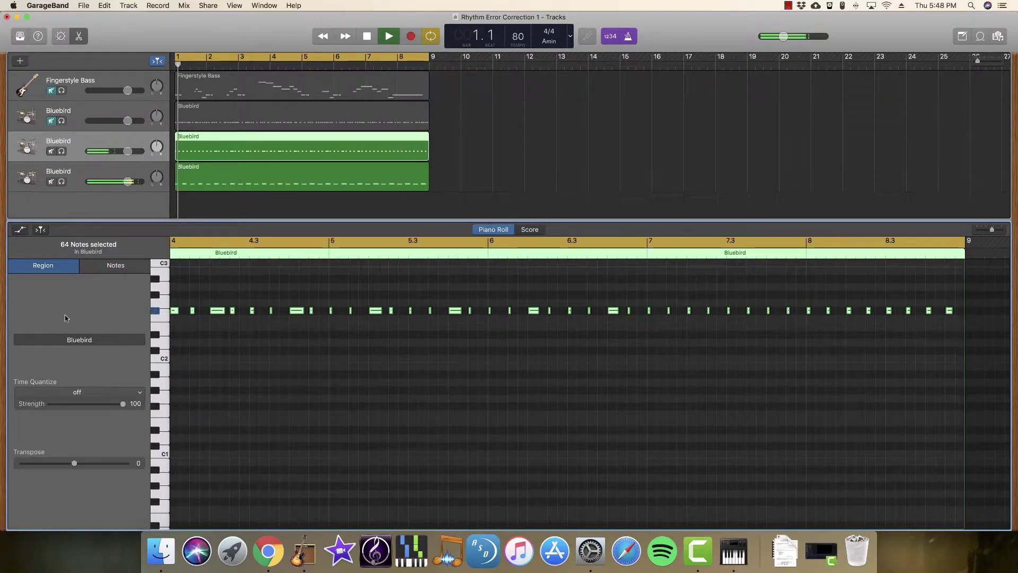
- Unmute the first Bluebird track, play it together with the other drums, and show its region's notes
key(space)
click(52, 122)
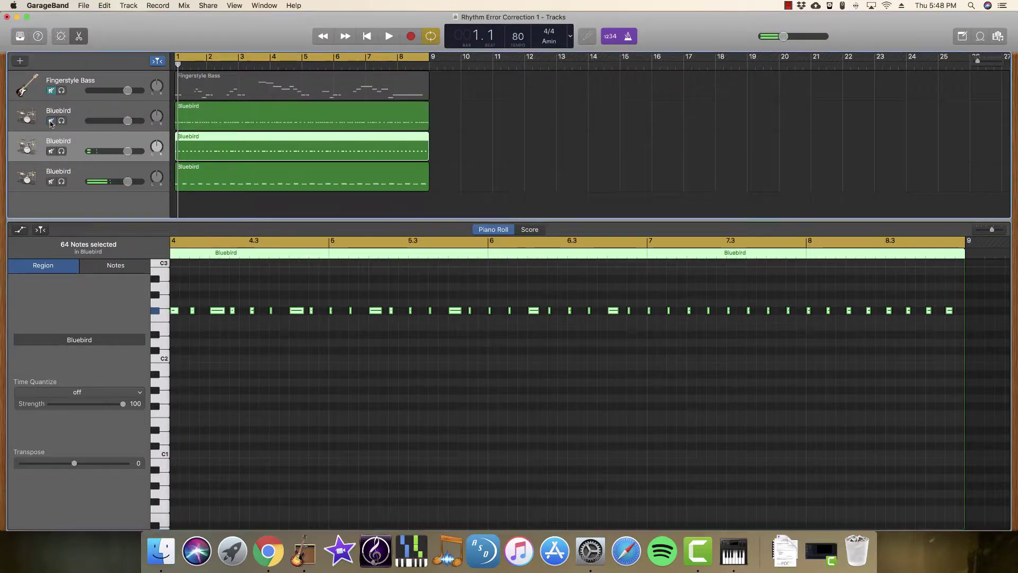
key(space)
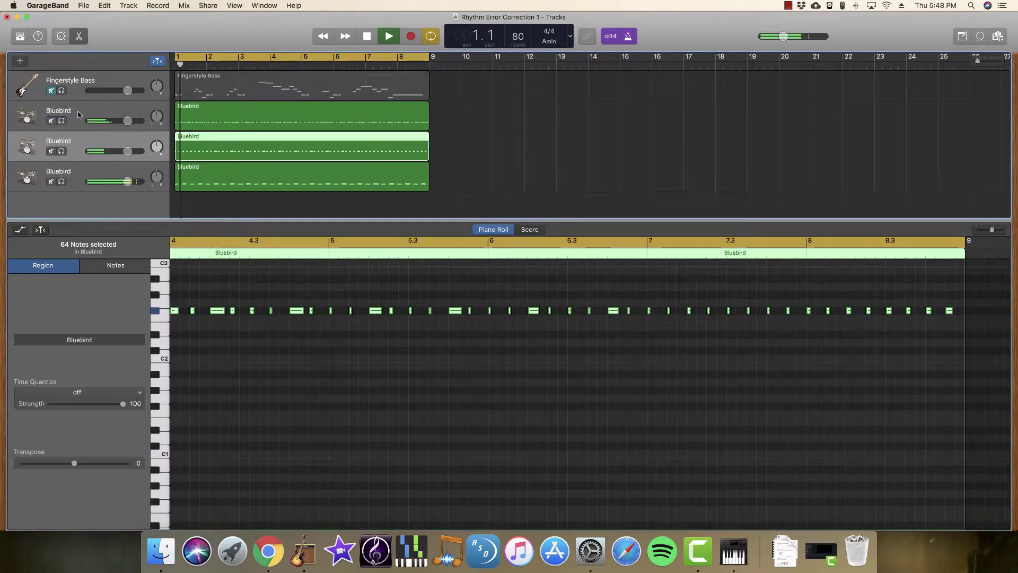
click(214, 117)
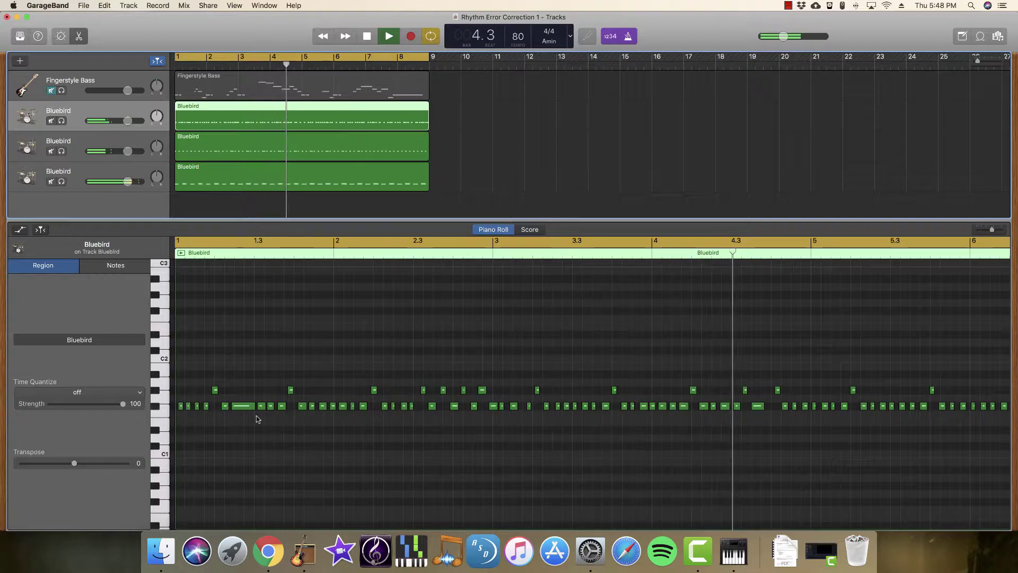
key(space)
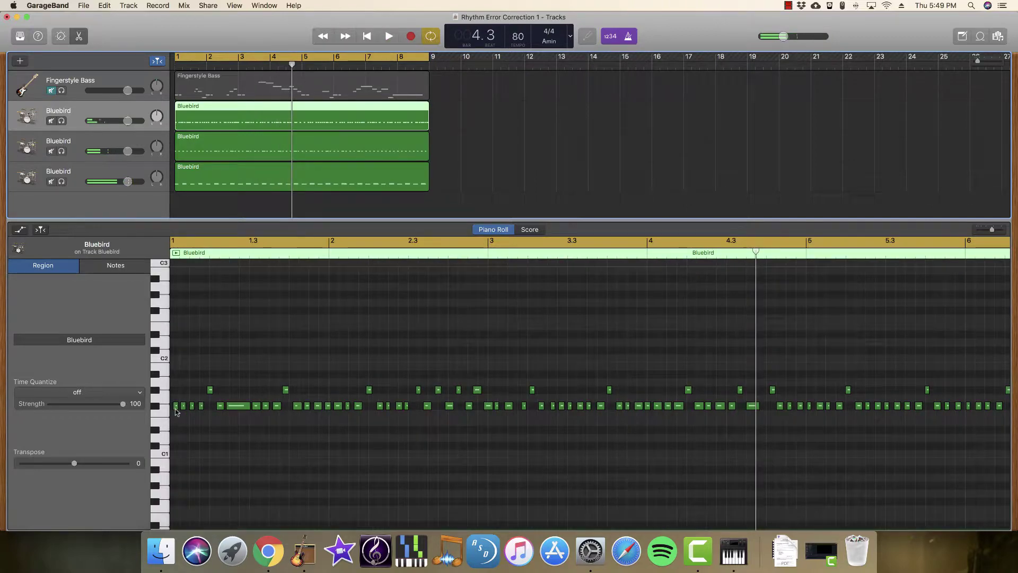
click(180, 407)
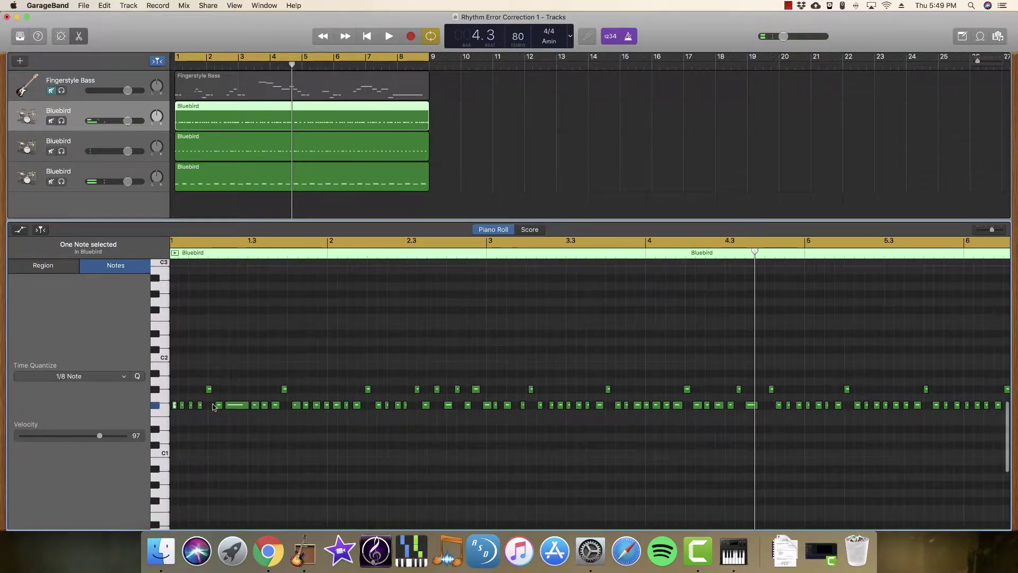
scroll(286, 404, down, 1)
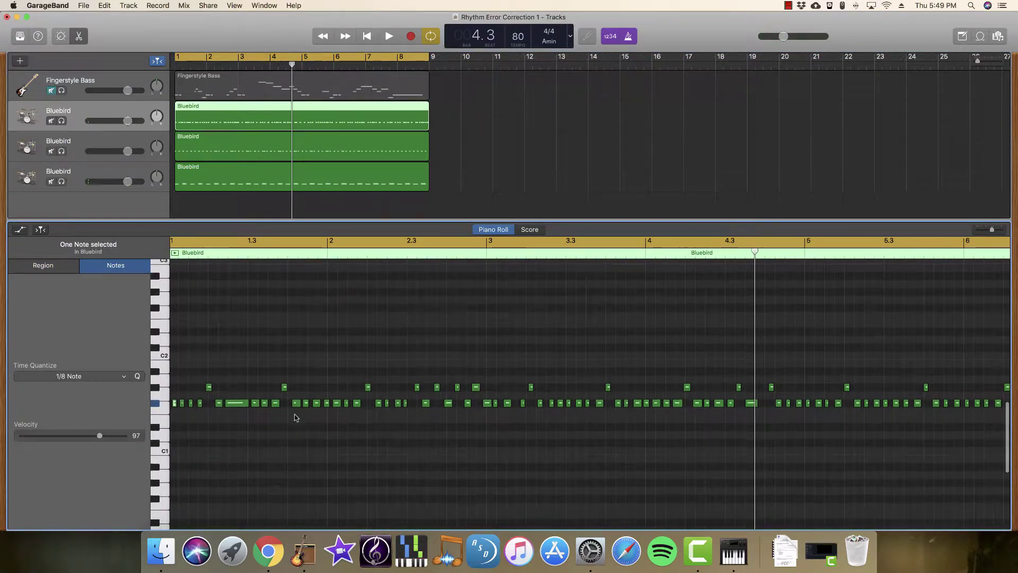
scroll(324, 407, down, 1)
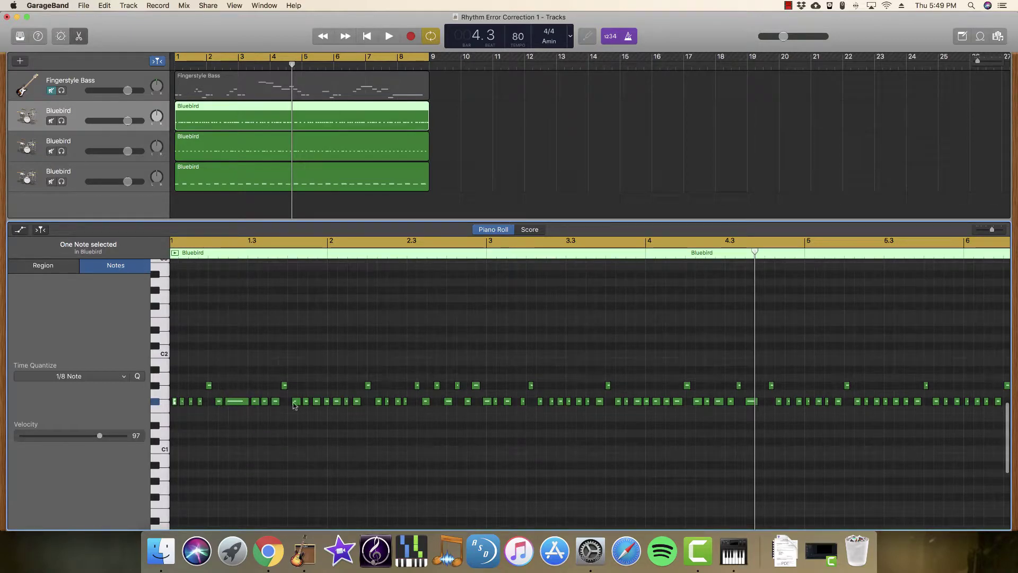
click(103, 377)
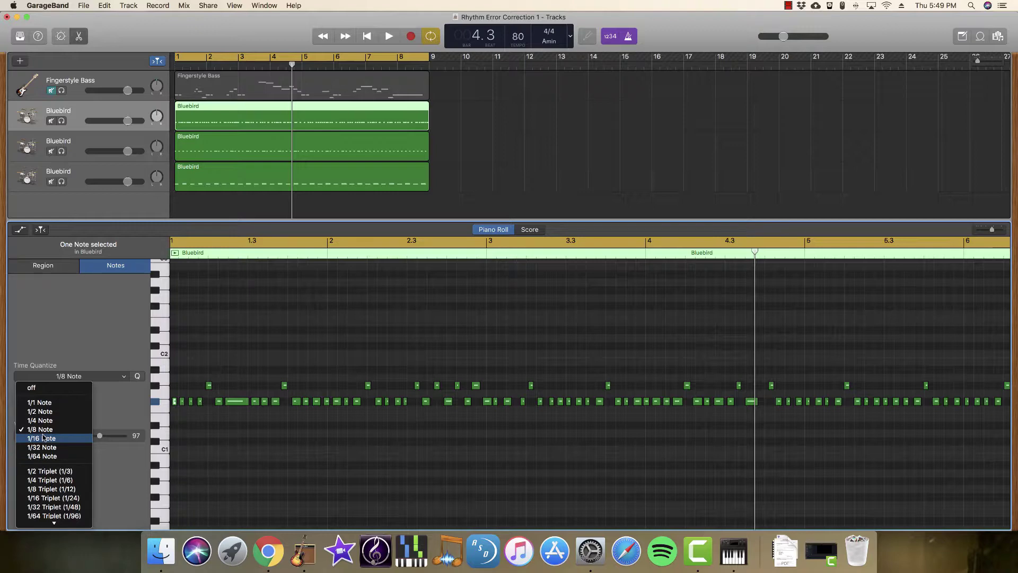
click(270, 365)
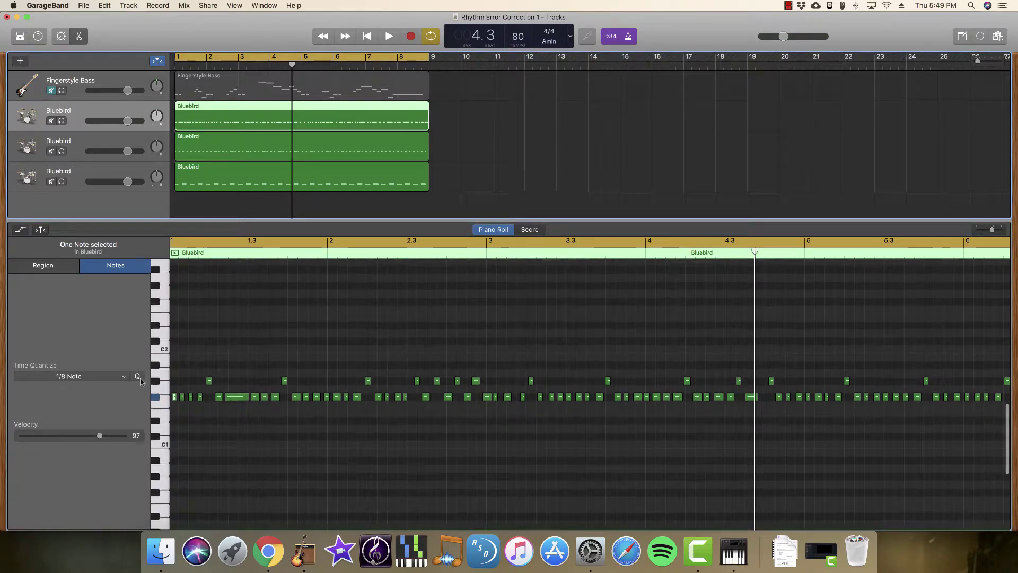
key(super+a)
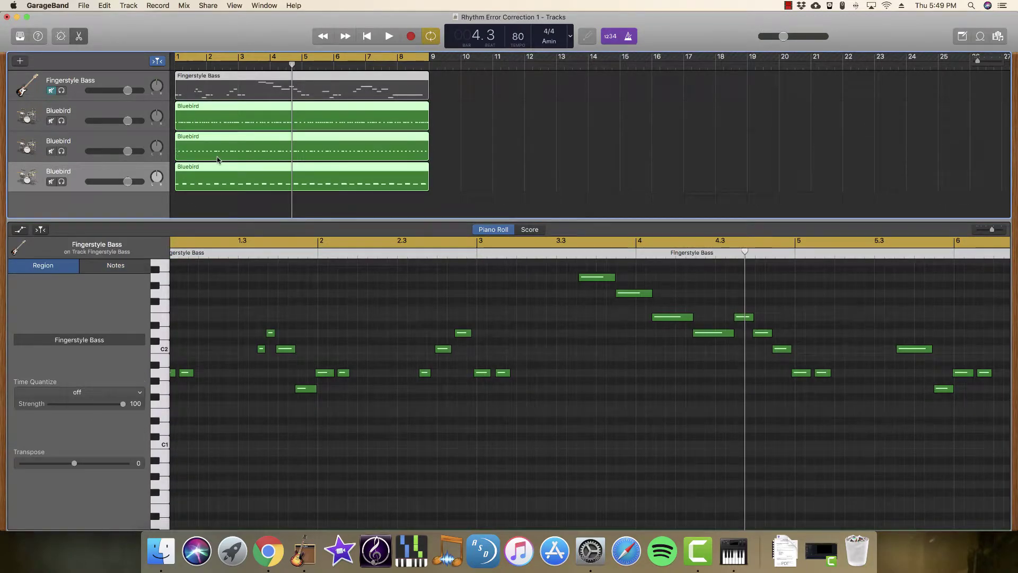
click(251, 204)
- Set Time Quantize to 1/16 Note for the entire first Bluebird region and play back its opening bar
click(225, 112)
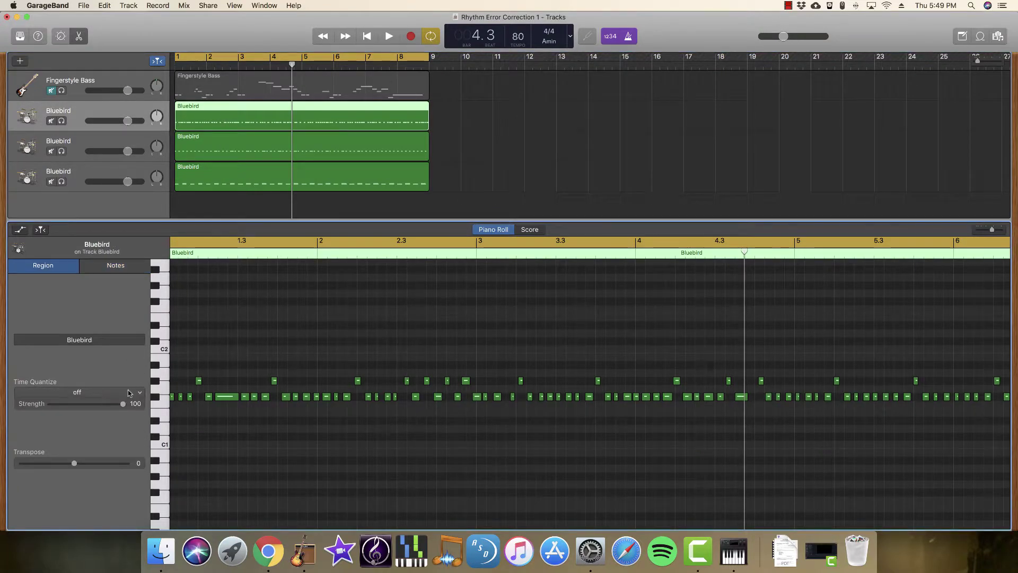
click(130, 393)
click(42, 454)
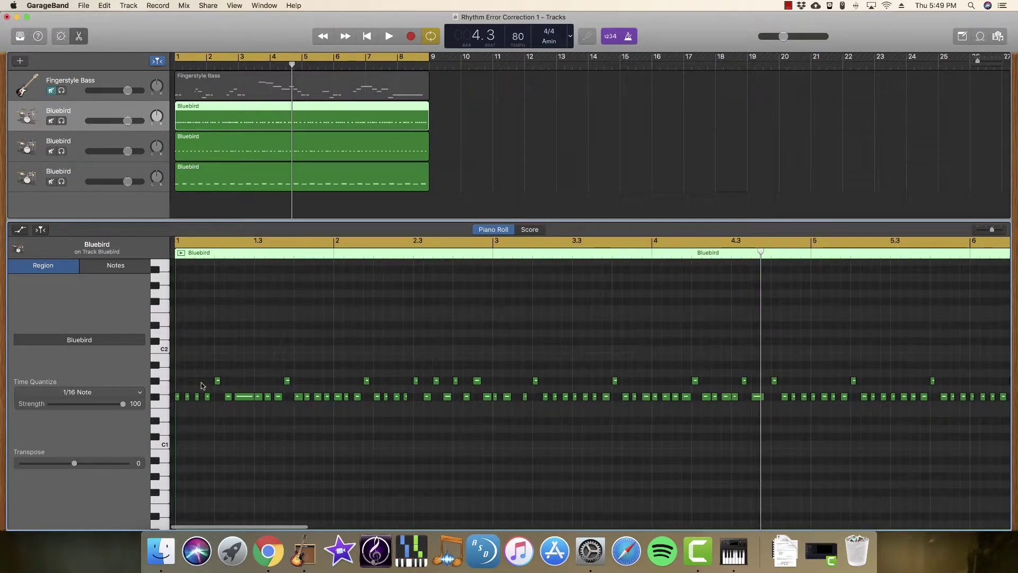
key(space)
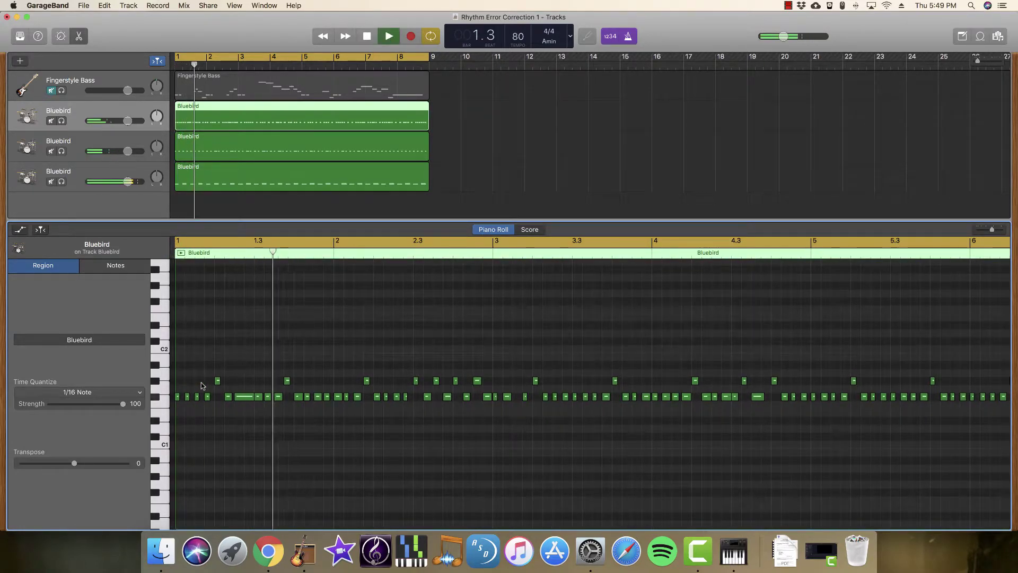
key(space)
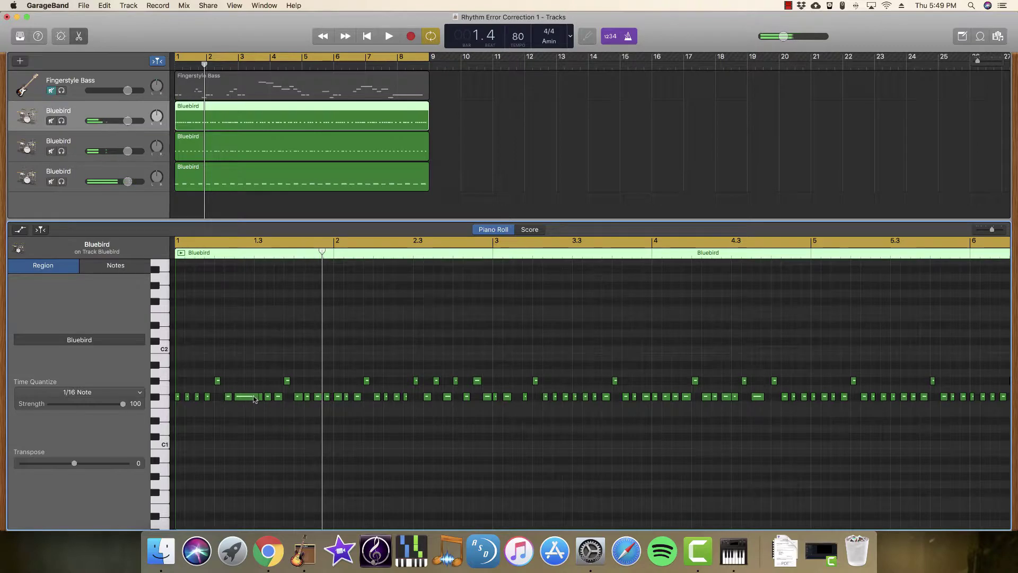
- Move the long overlapping F♯1 note in beat 2 of bar 1 one sixteenth later and check it in playback
click(246, 397)
click(244, 256)
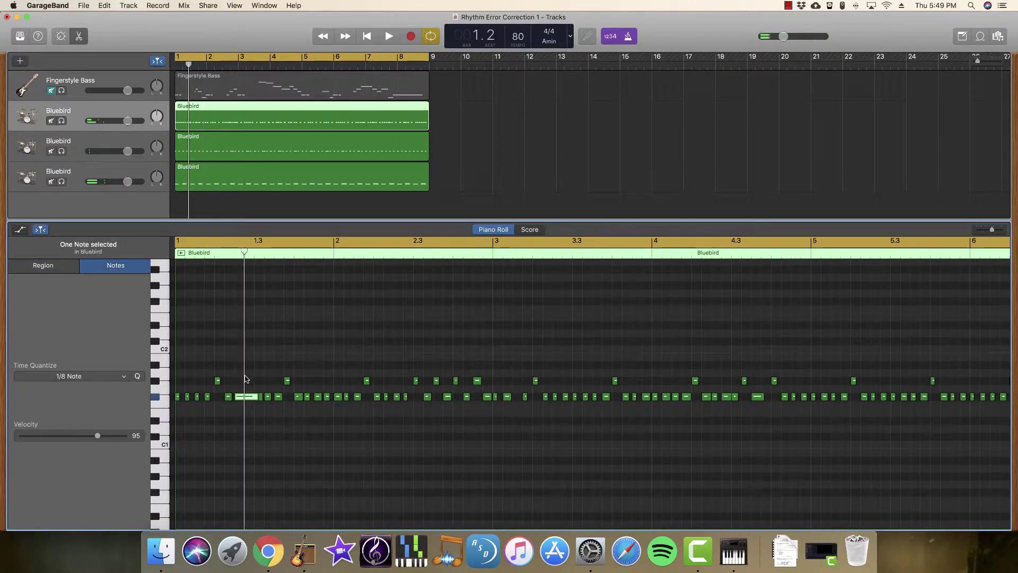
key(space)
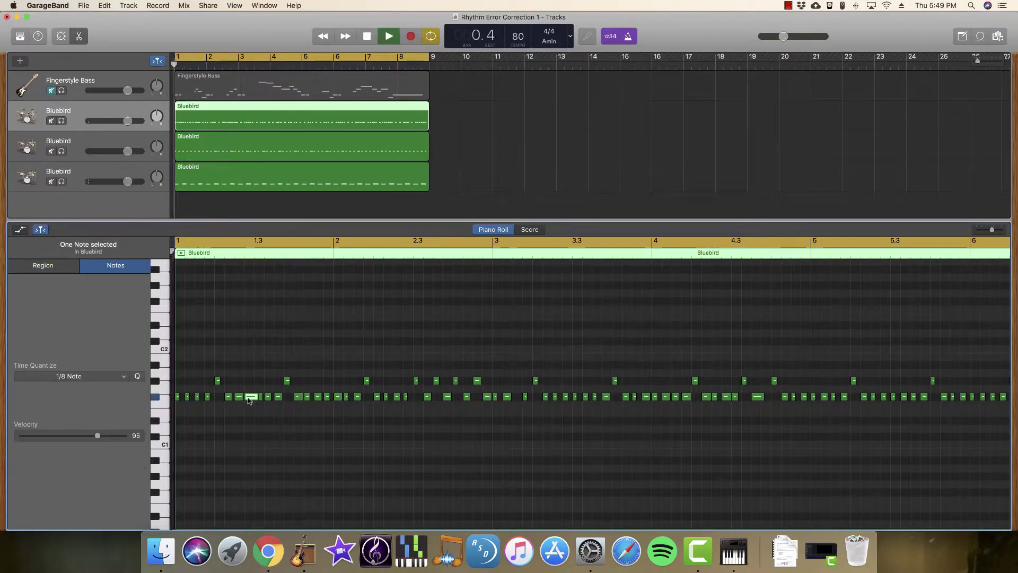
click(249, 402)
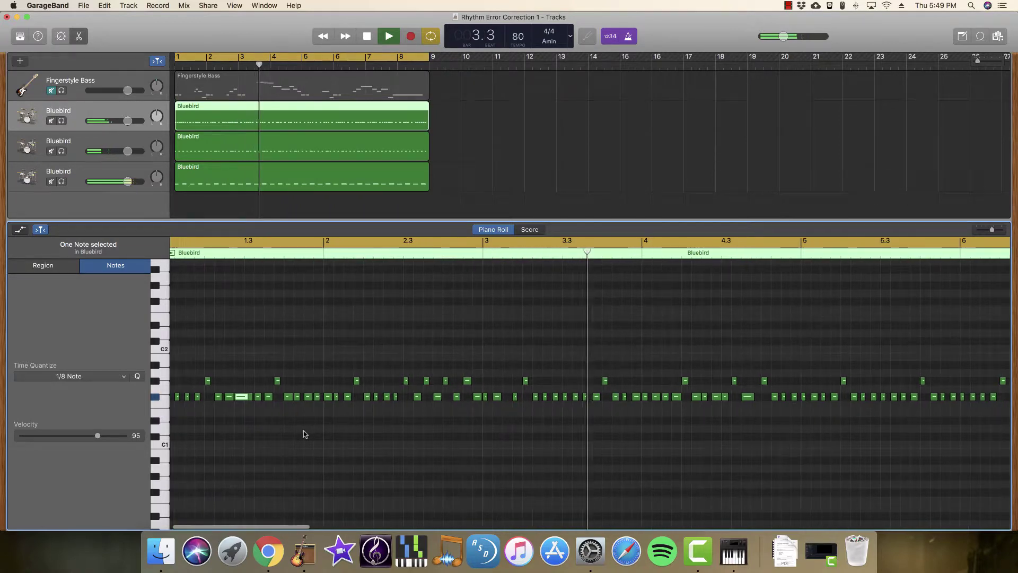
key(space)
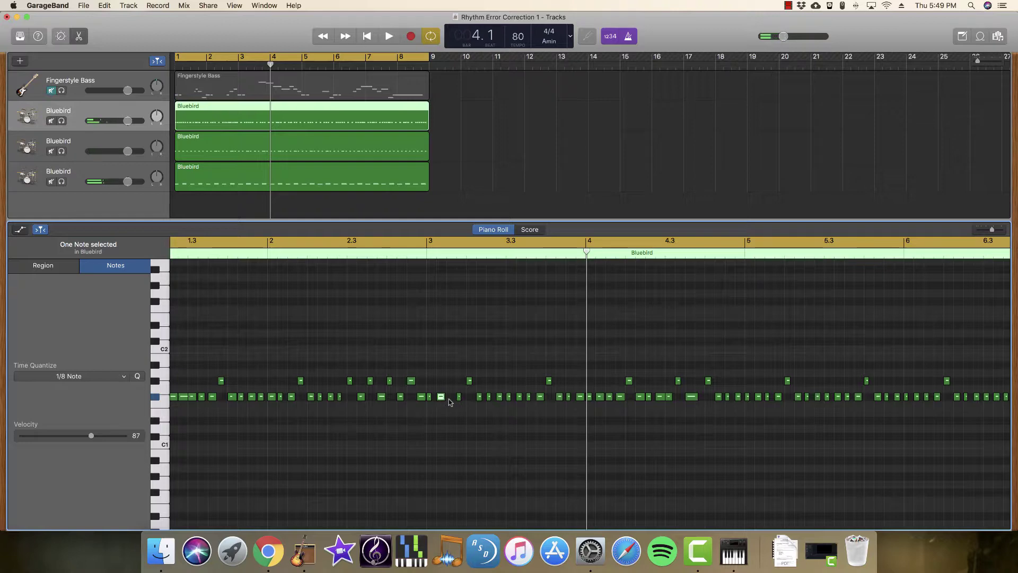
- Move the overlapping F♯1 note in beat 1 of bar 3 one sixteenth later and play the region from the start
click(450, 401)
click(451, 397)
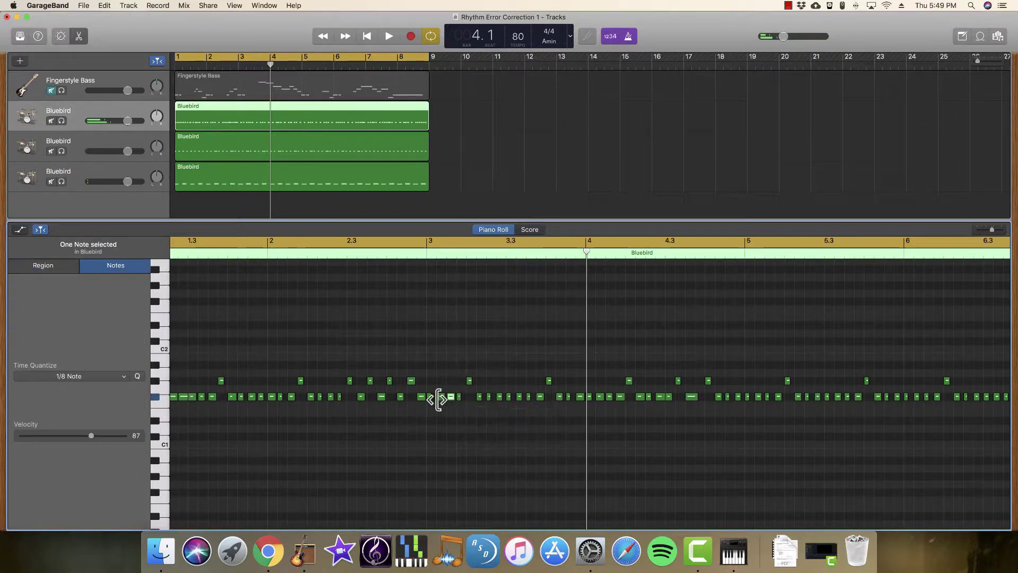
key(Return)
key(space)
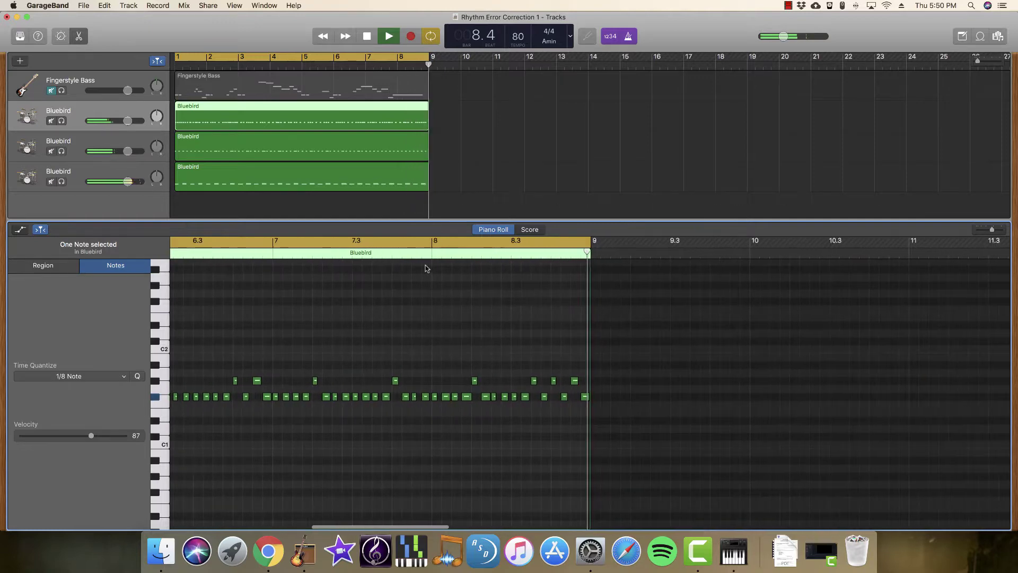
key(space)
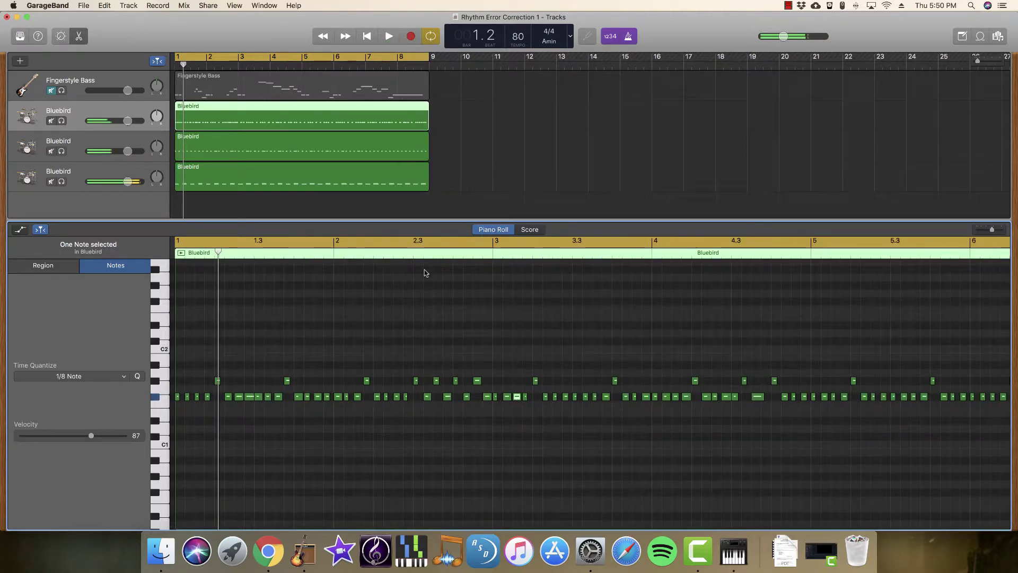
- Unmute the Fingerstyle Bass track, play it with the drums, and open the bass region in the Piano Roll
click(50, 90)
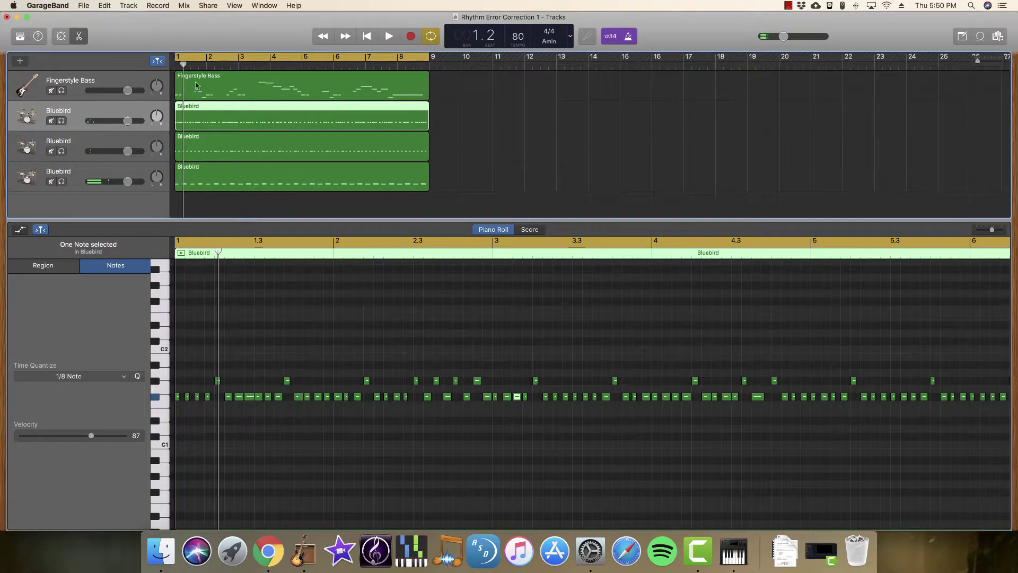
key(space)
click(226, 84)
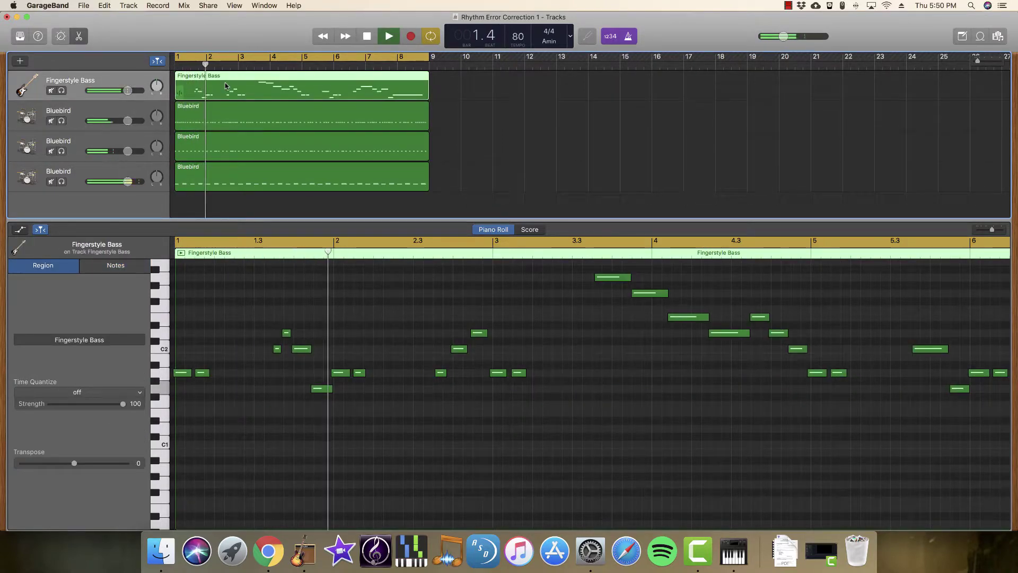
key(b)
key(cmd+Down)
key(space)
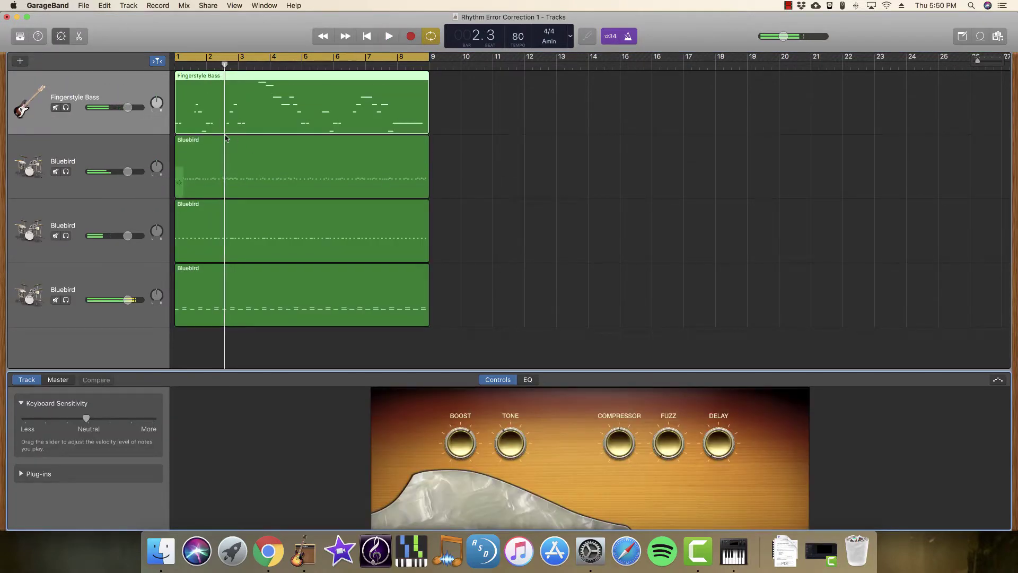
key(e)
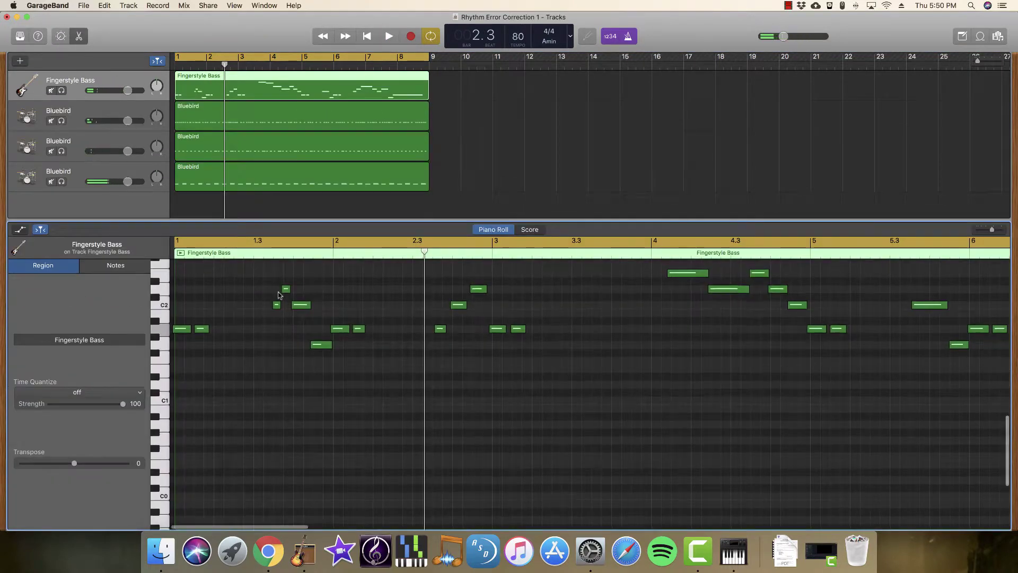
- Align the A1 bass notes with the downbeats of bars 2 and 3, and nudge bar 1's D2 note slightly later
drag(340, 333, 343, 332)
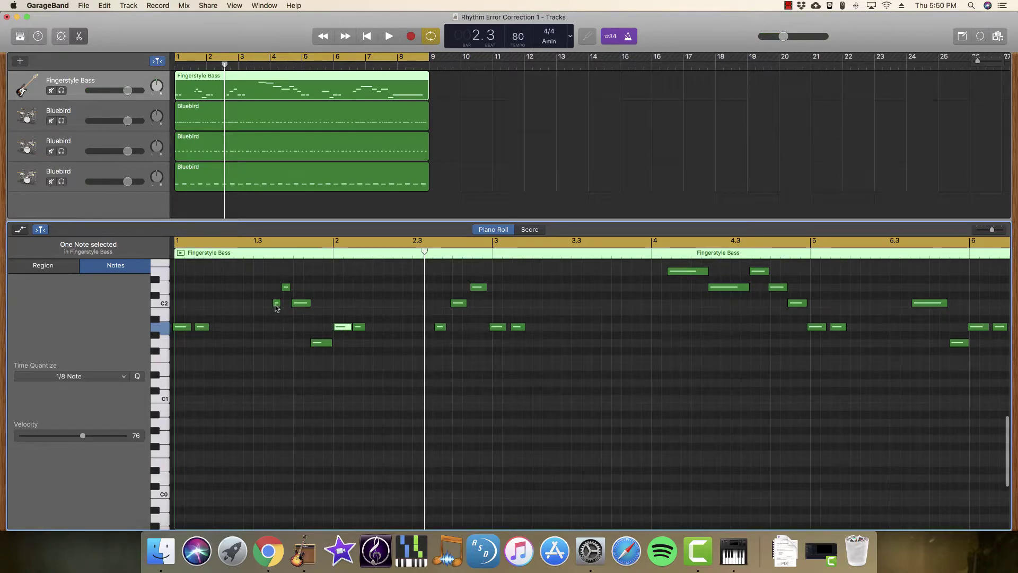
drag(285, 289, 286, 296)
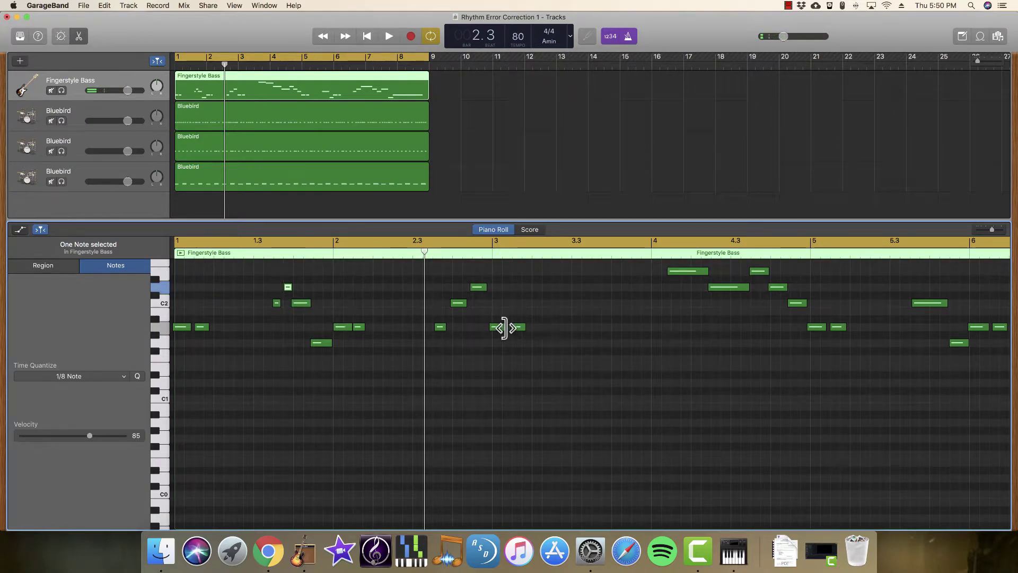
drag(498, 330, 504, 329)
- Set Time Quantize to 1/8 Note for the entire Fingerstyle Bass region
scroll(409, 327, up, 10)
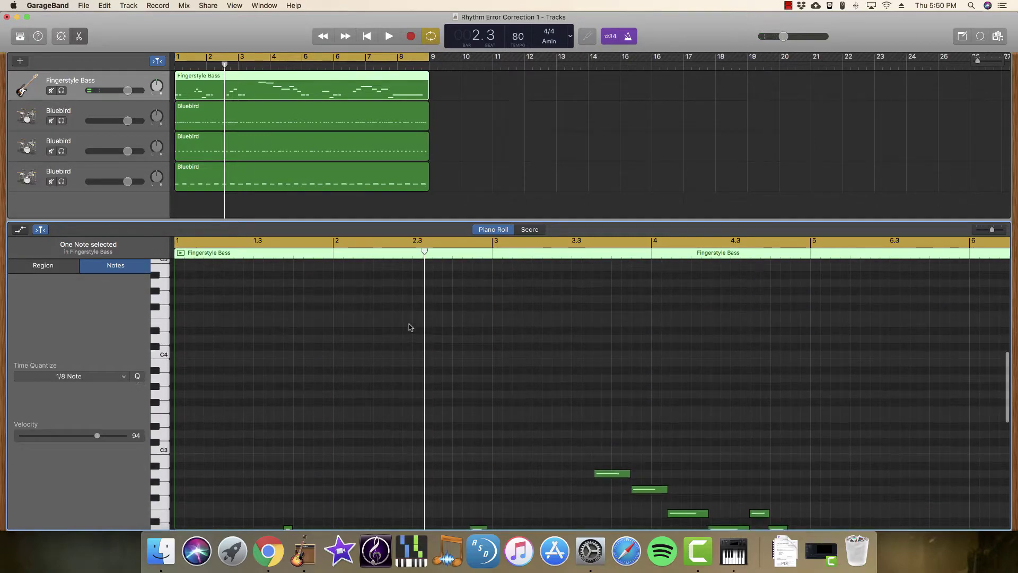
scroll(409, 327, down, 5)
scroll(409, 328, up, 1)
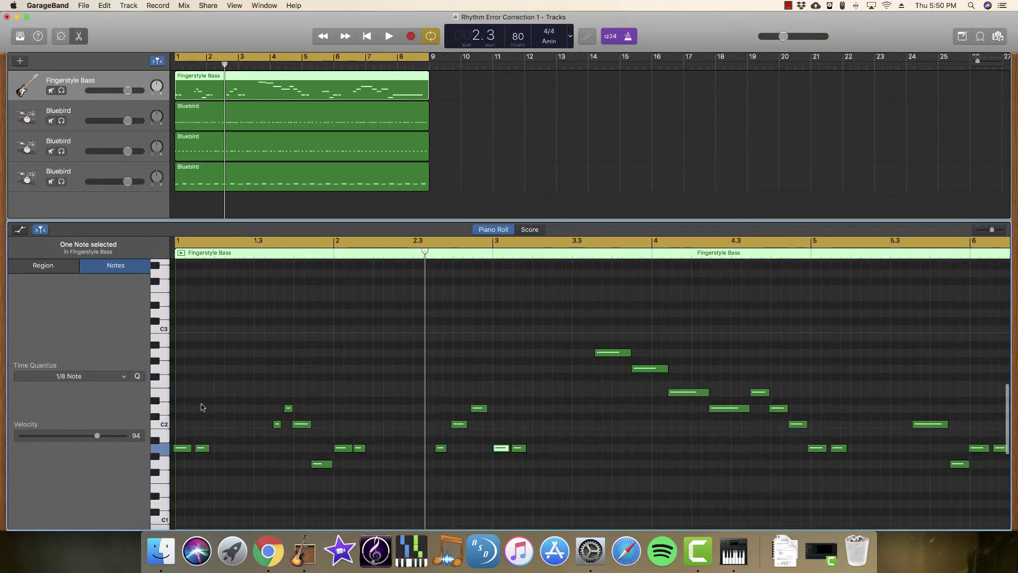
click(112, 377)
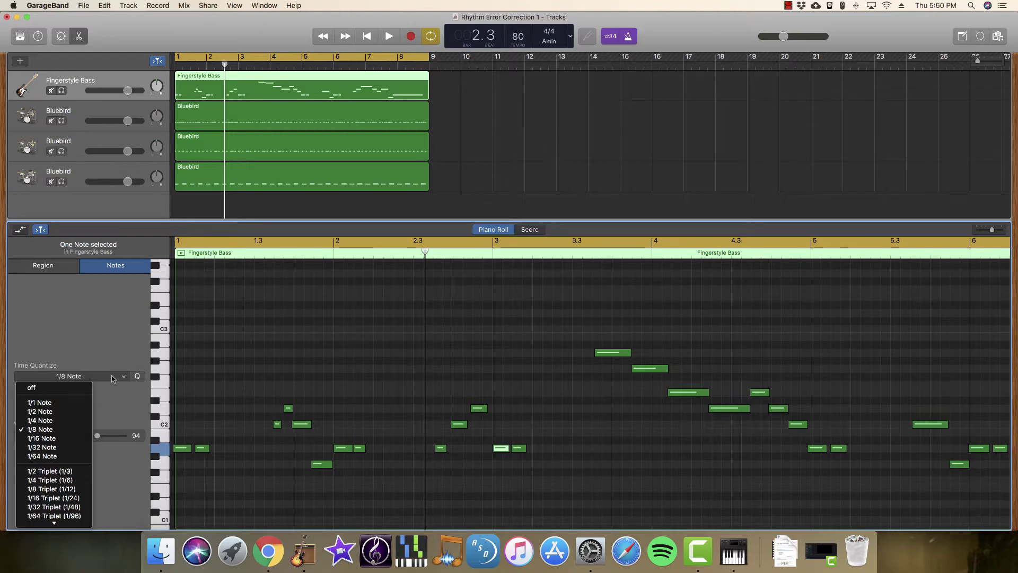
click(55, 429)
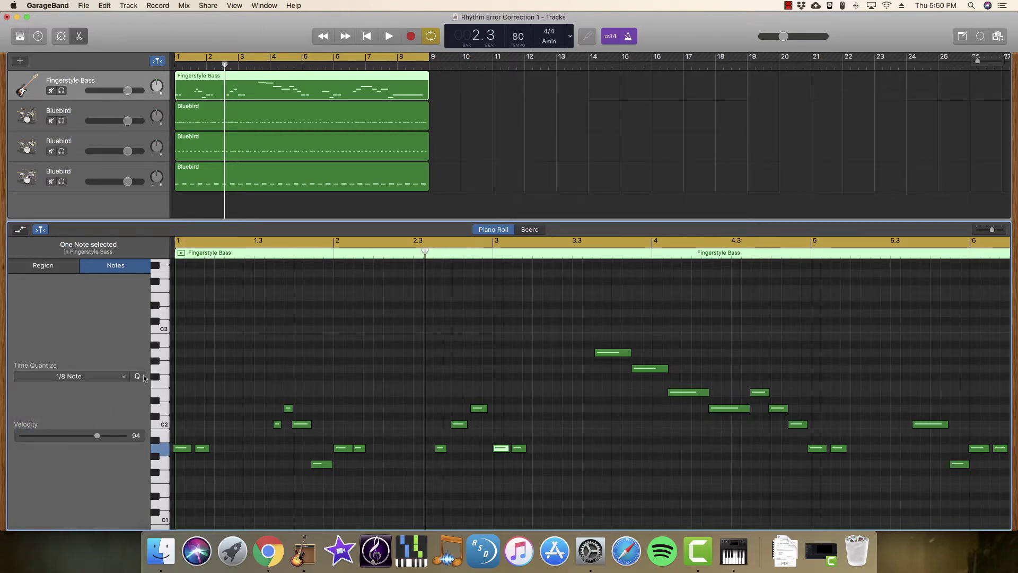
click(215, 318)
click(107, 392)
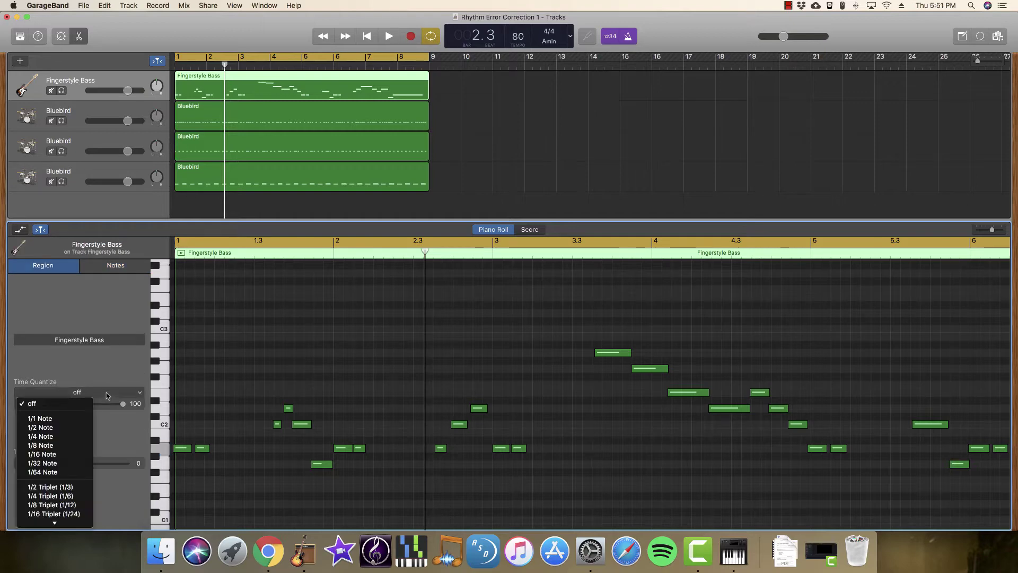
click(79, 445)
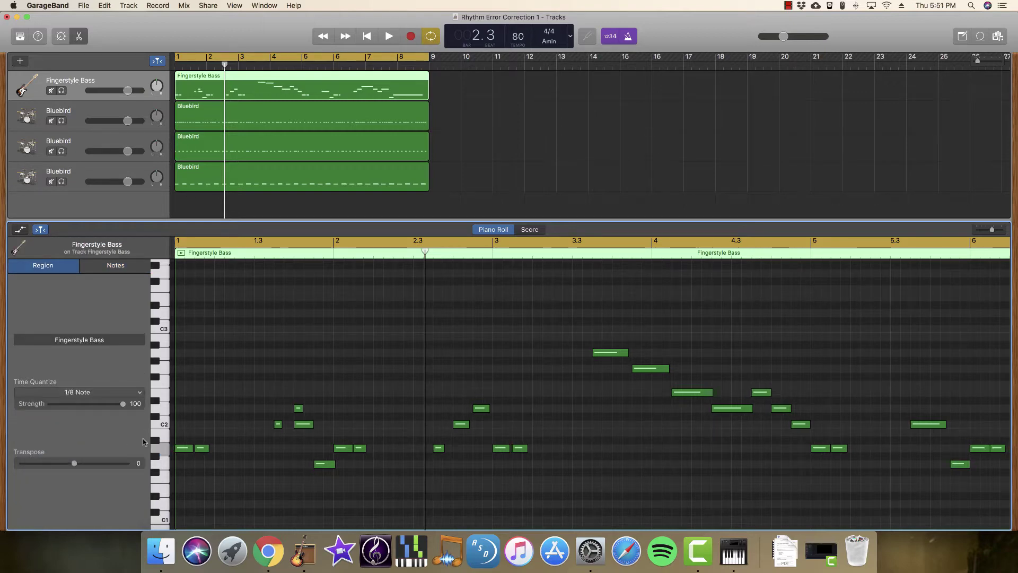
- Play the 1/8-quantized Fingerstyle Bass region with the drums from the start
key(Return)
key(space)
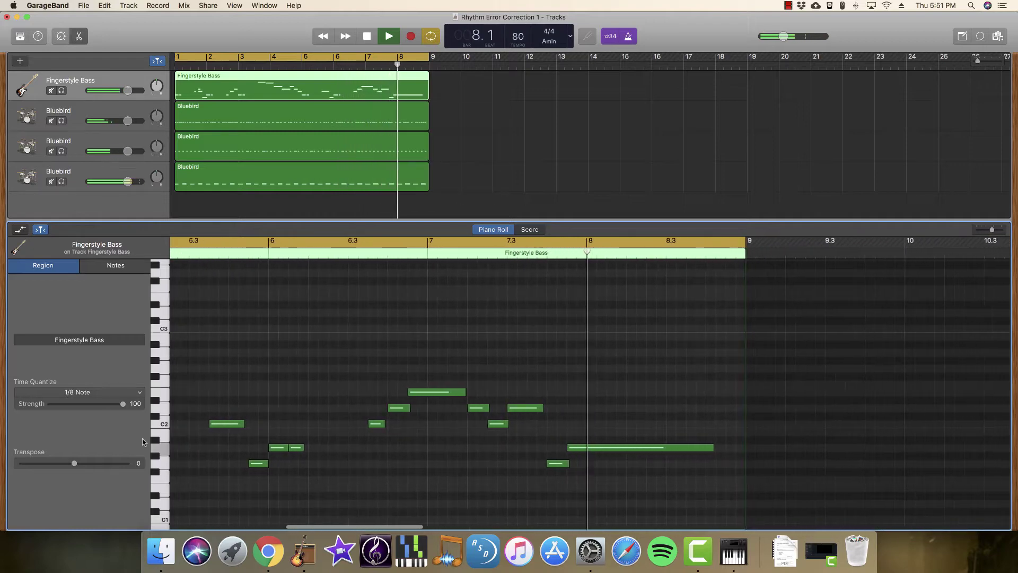
key(space)
- Turn off Time Quantize for the Fingerstyle Bass region and play it briefly from the start
click(122, 393)
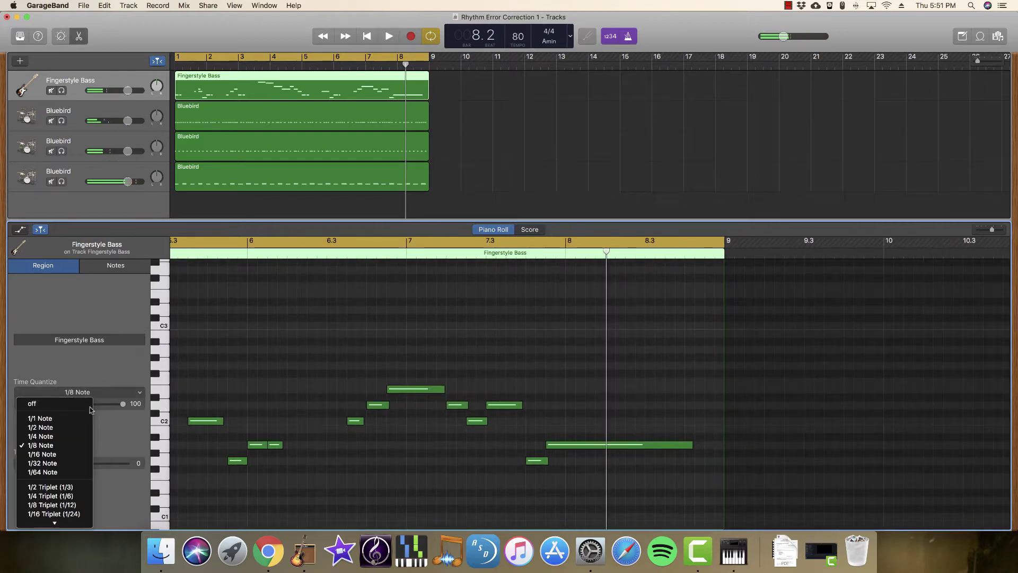
click(73, 404)
key(Return)
key(space)
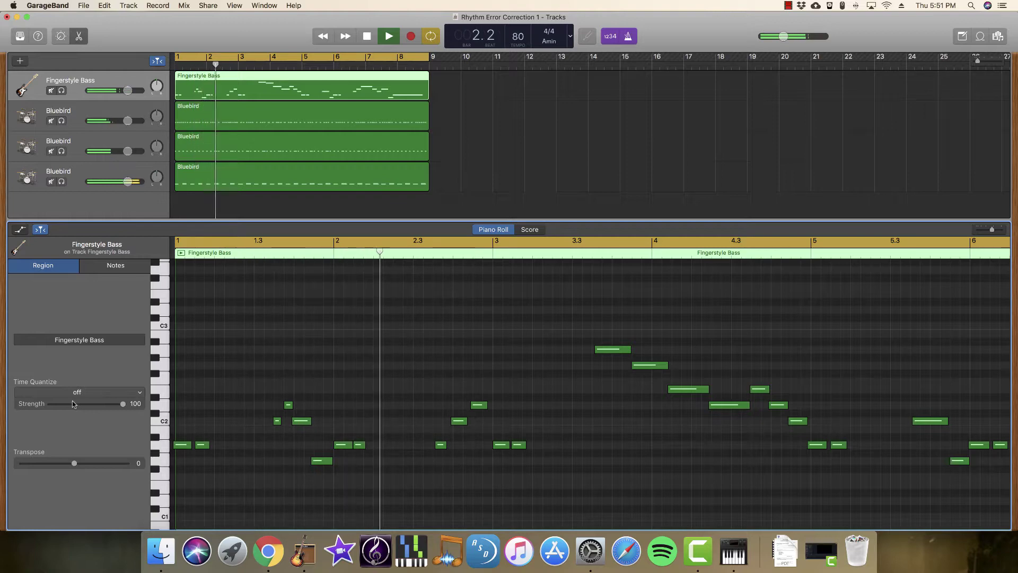
key(space)
- Set Time Quantize to 1/16 Note for the Fingerstyle Bass region and play it through from the start
click(72, 396)
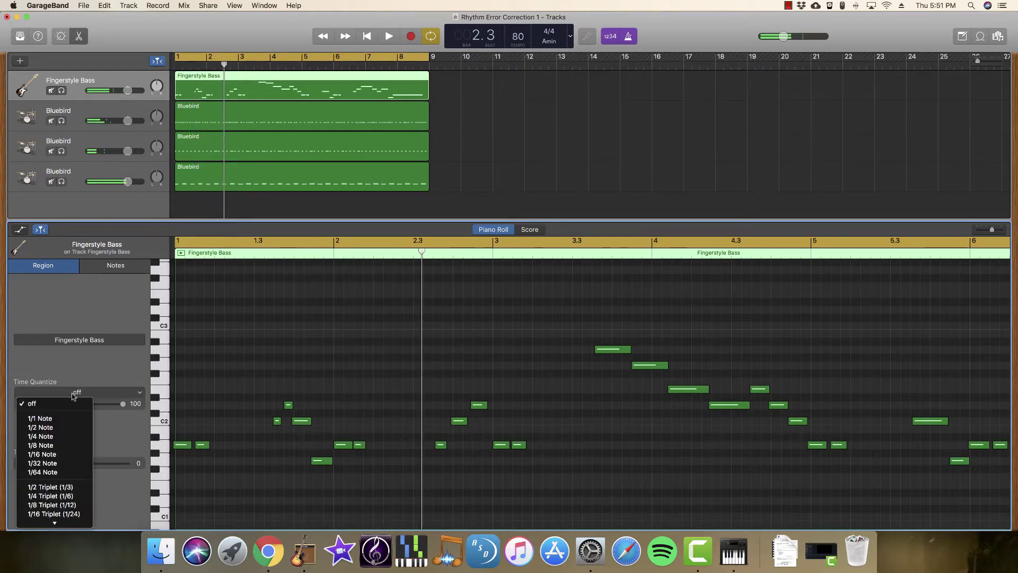
click(54, 455)
key(Return)
key(space)
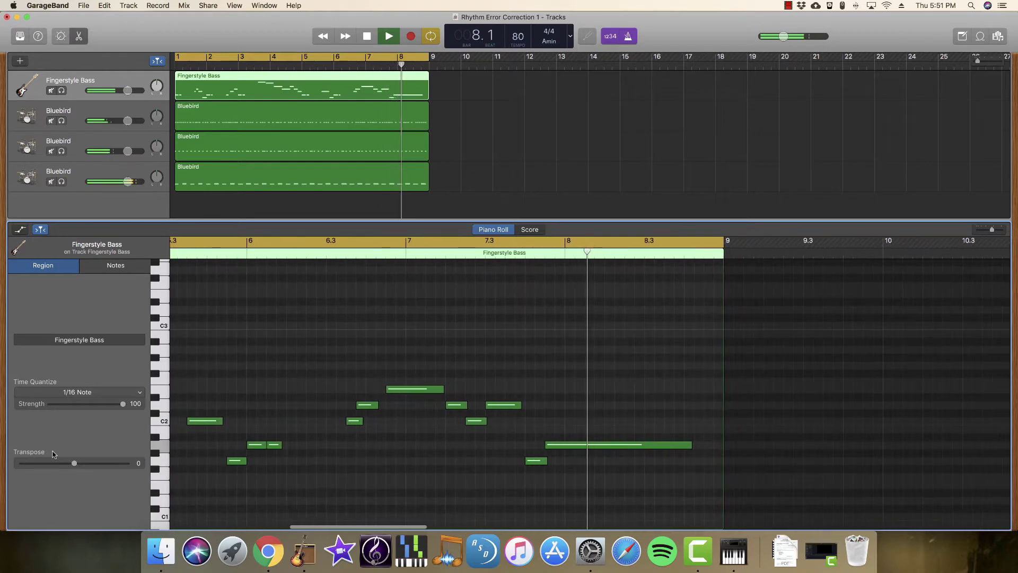
key(space)
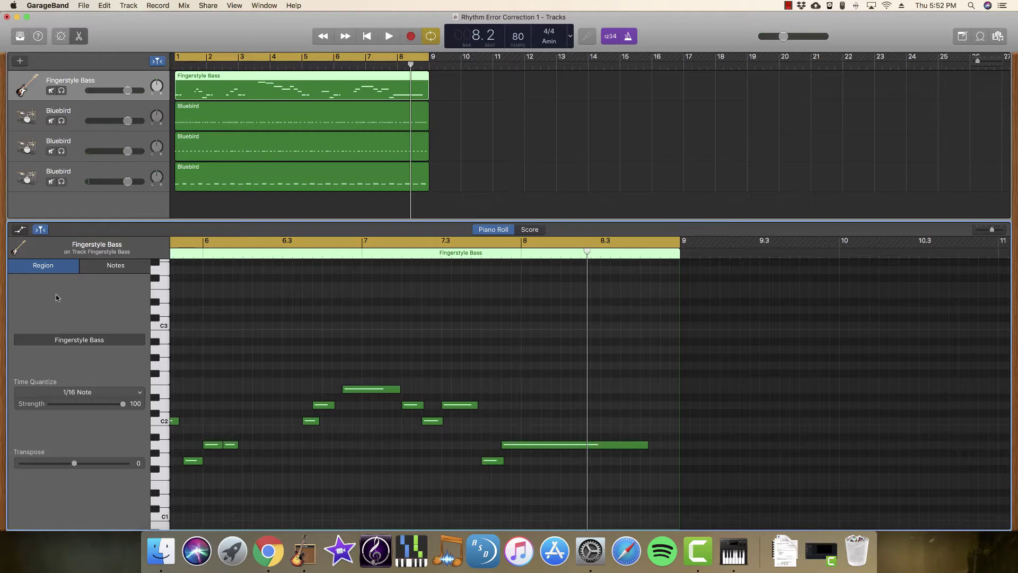
- Check the bass region's note-level quantize settings, and show the lowest track's Bluebird region from bar 1 in the Piano Roll
click(115, 267)
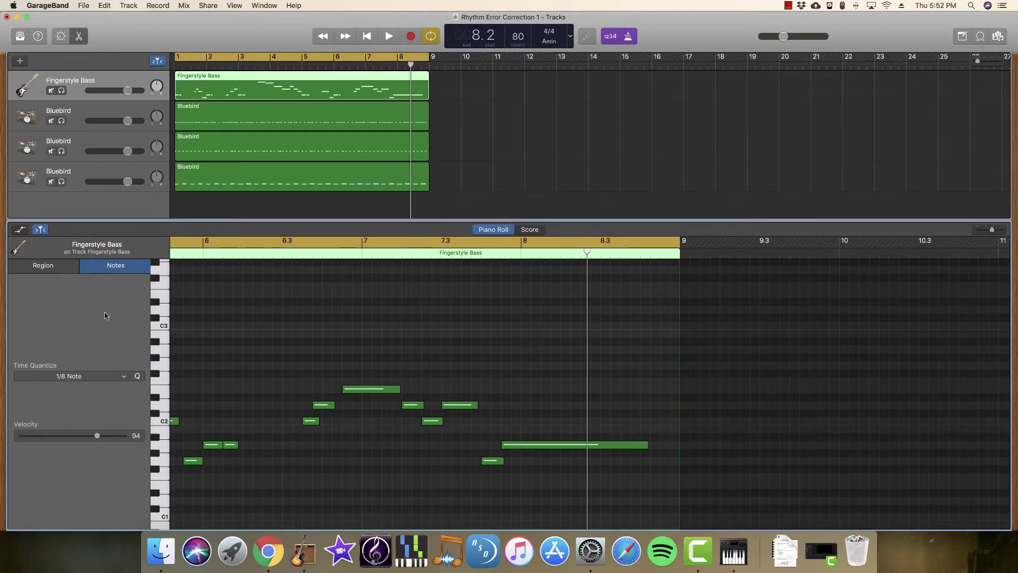
click(52, 270)
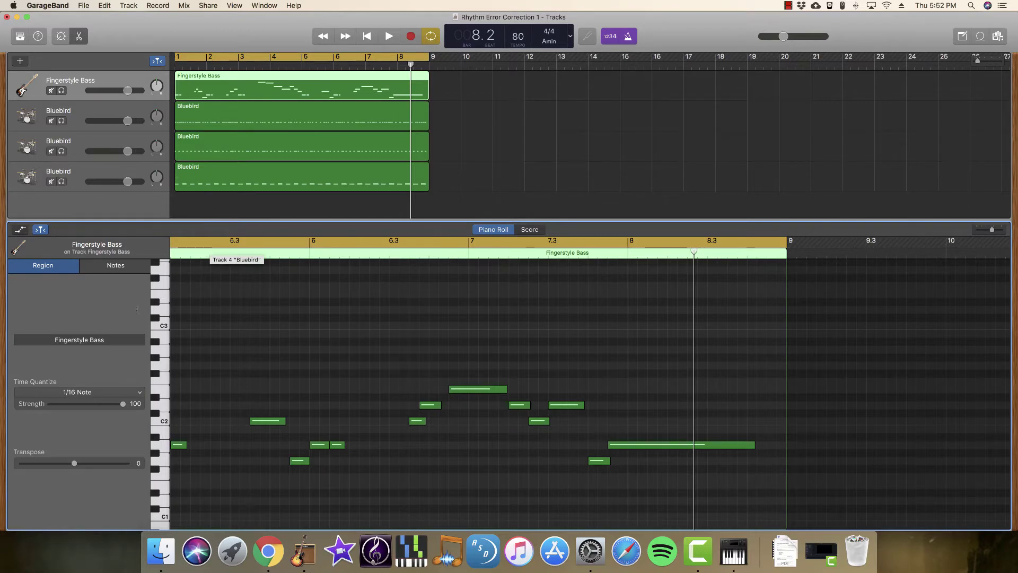
click(200, 170)
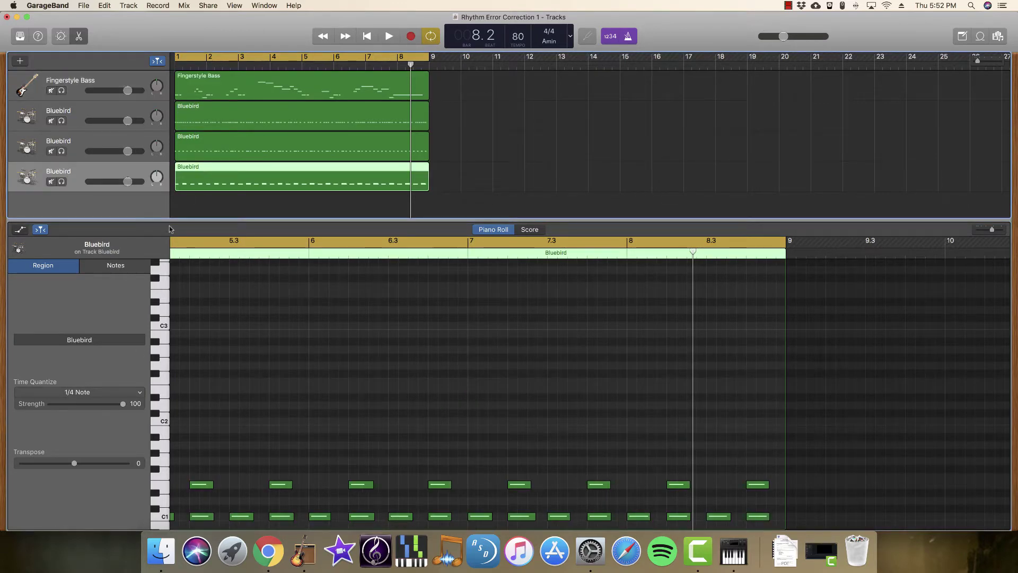
scroll(247, 299, left, 15)
scroll(247, 298, down, 5)
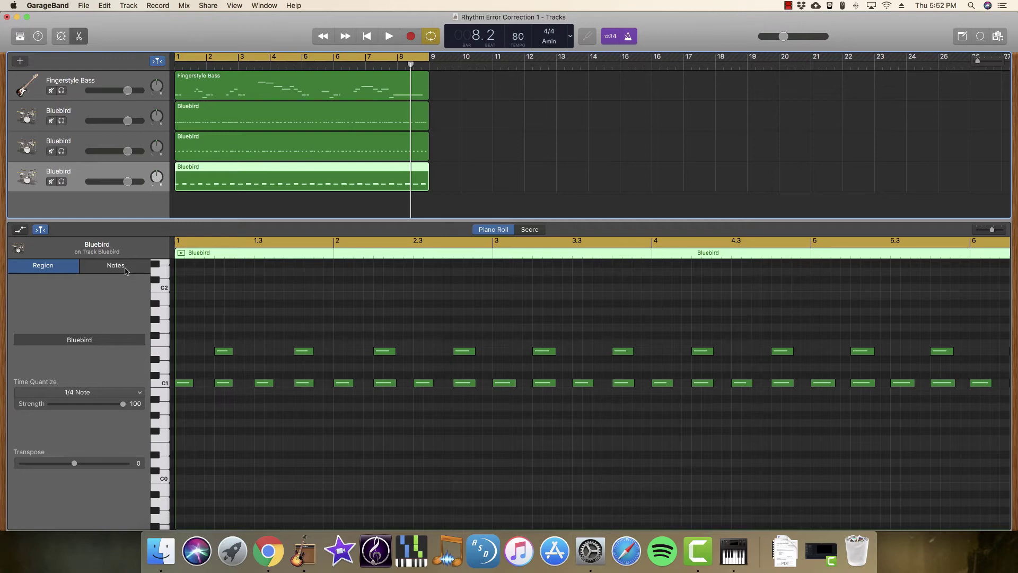
- Play the quantized tracks from the start, and set the project tempo to 120
key(Return)
key(space)
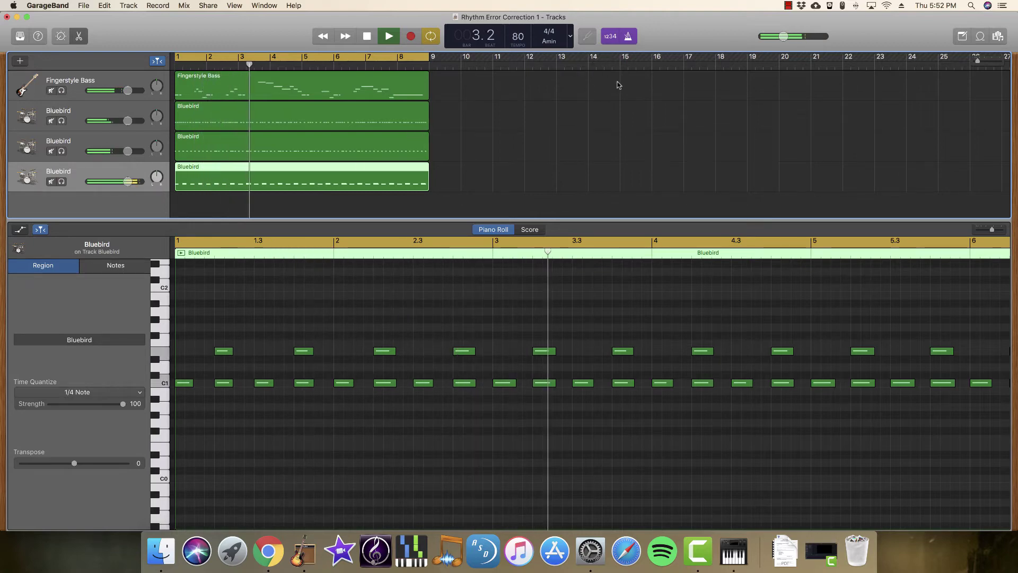
key(space)
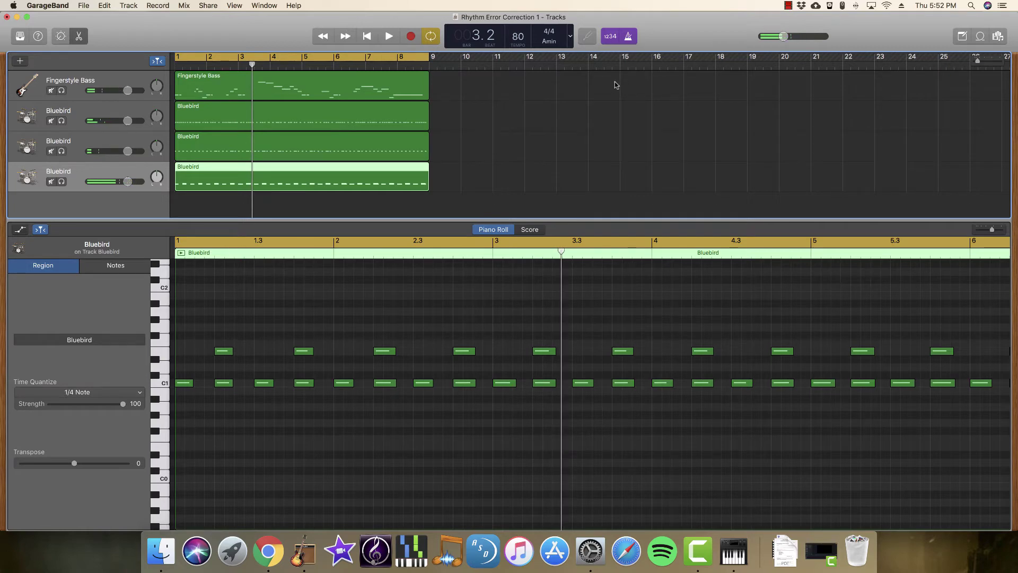
double_click(517, 36)
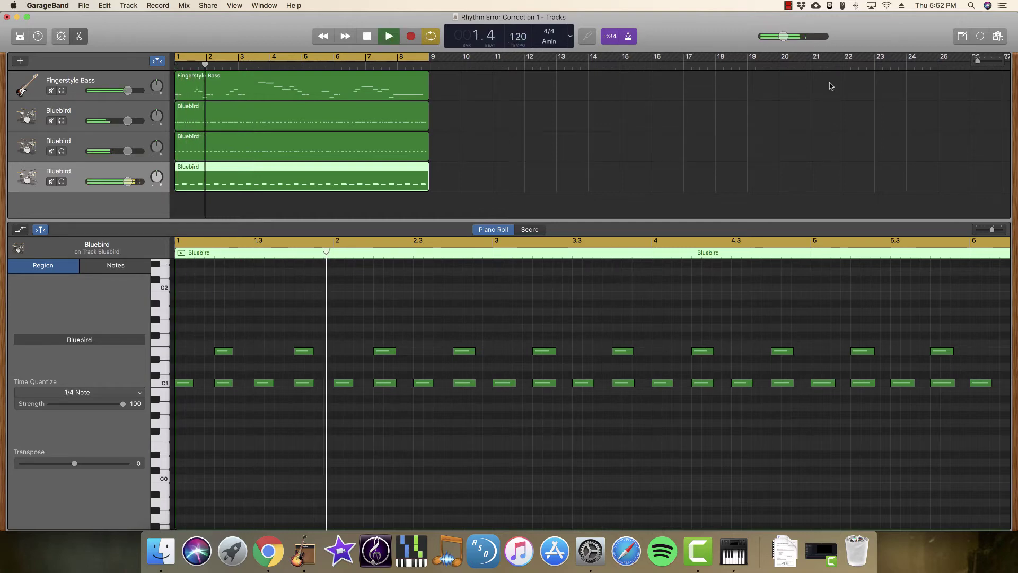
- Open the Apple Loops browser and filter the loops to the Piano instrument
key(o)
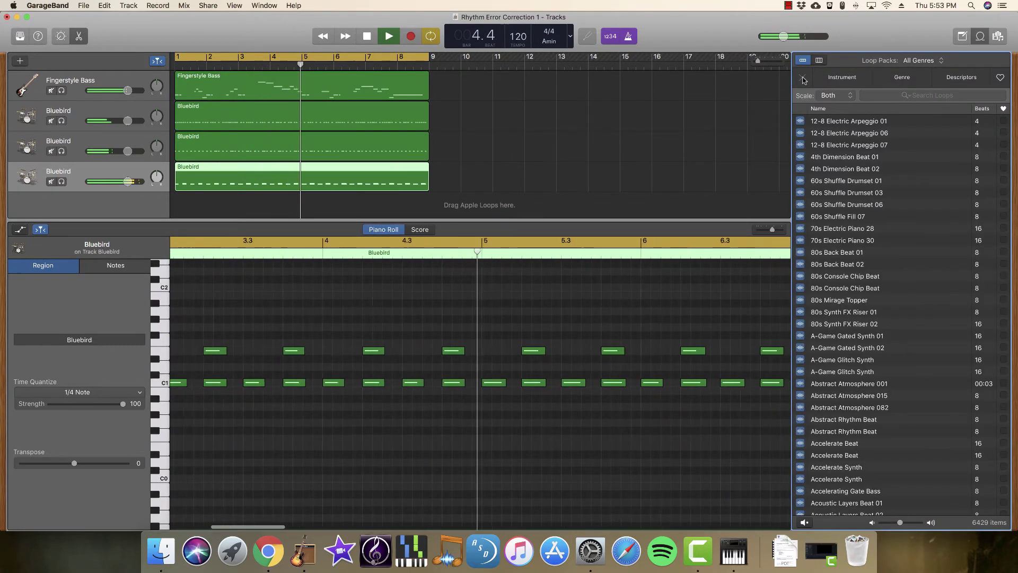
click(849, 77)
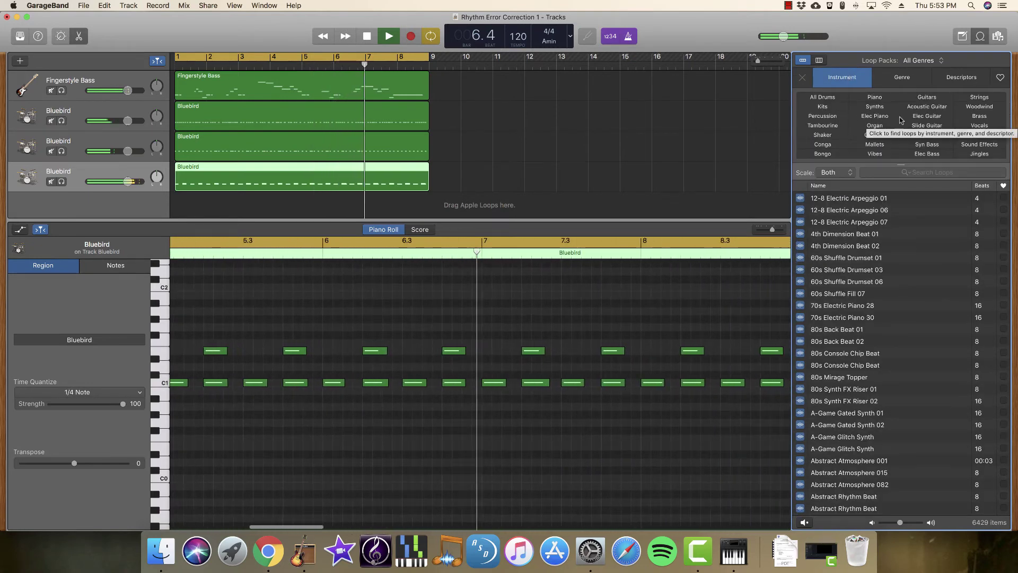
click(874, 97)
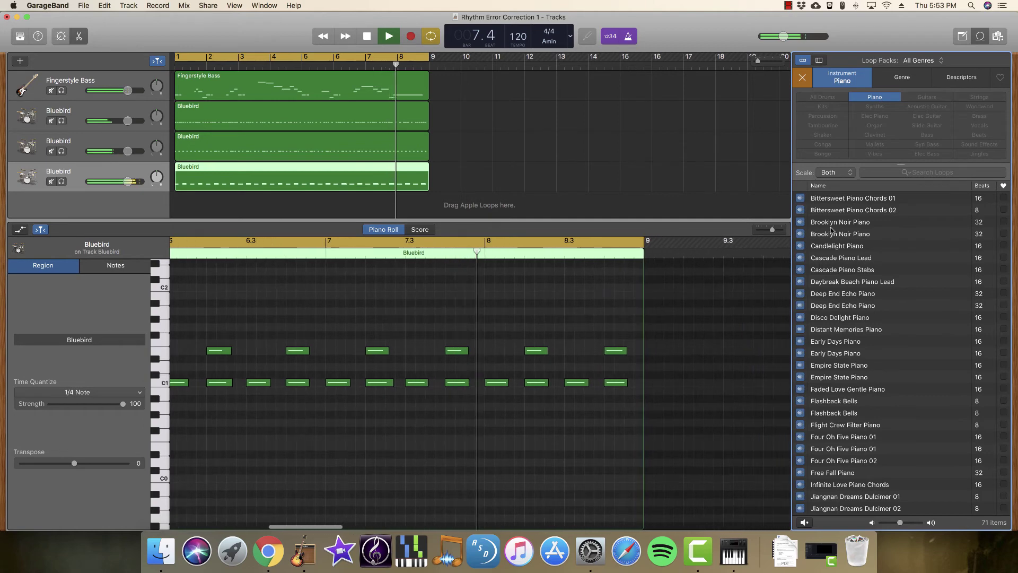
drag(830, 229, 329, 179)
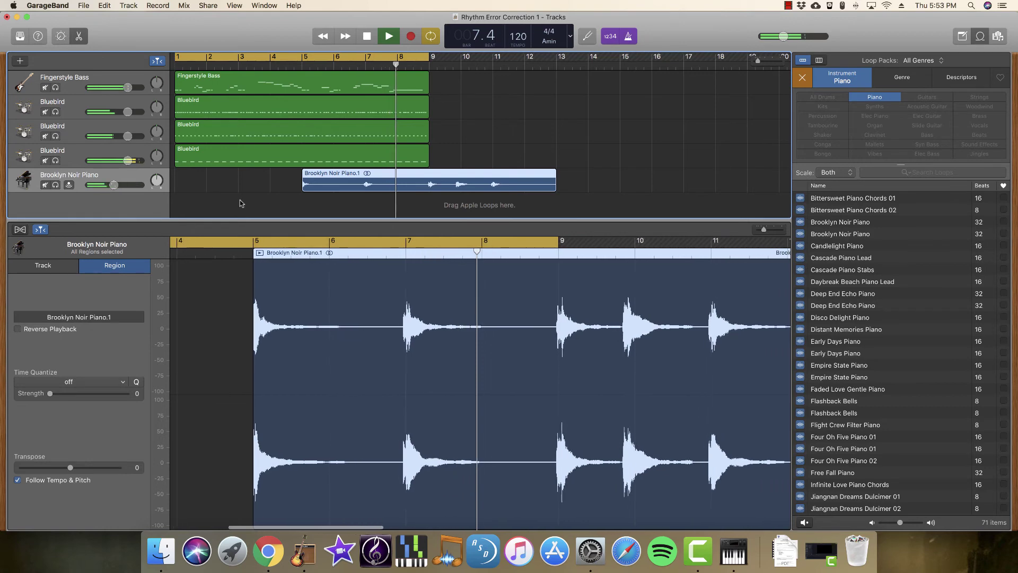
key(space)
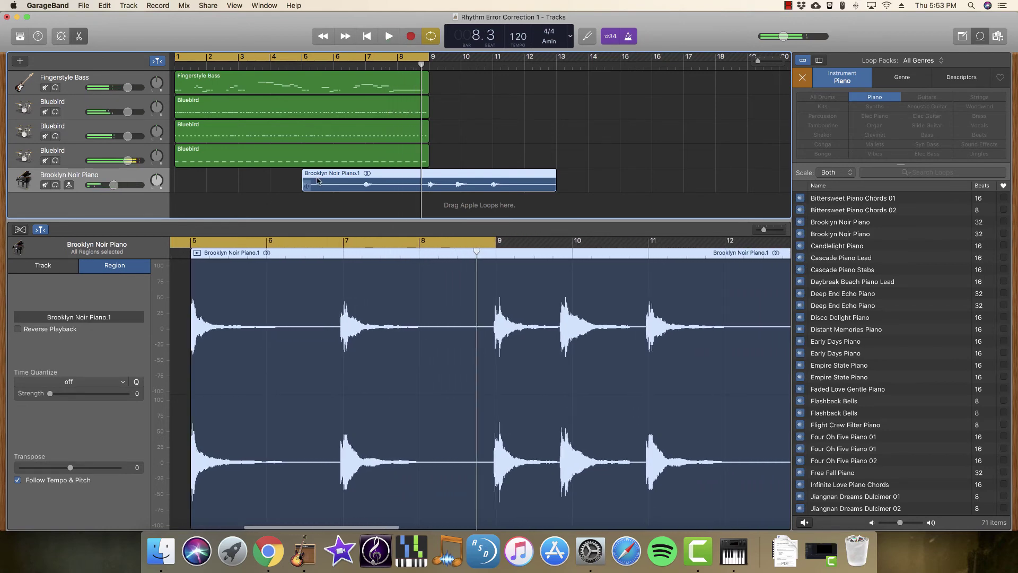
drag(318, 181, 376, 192)
key(Delete)
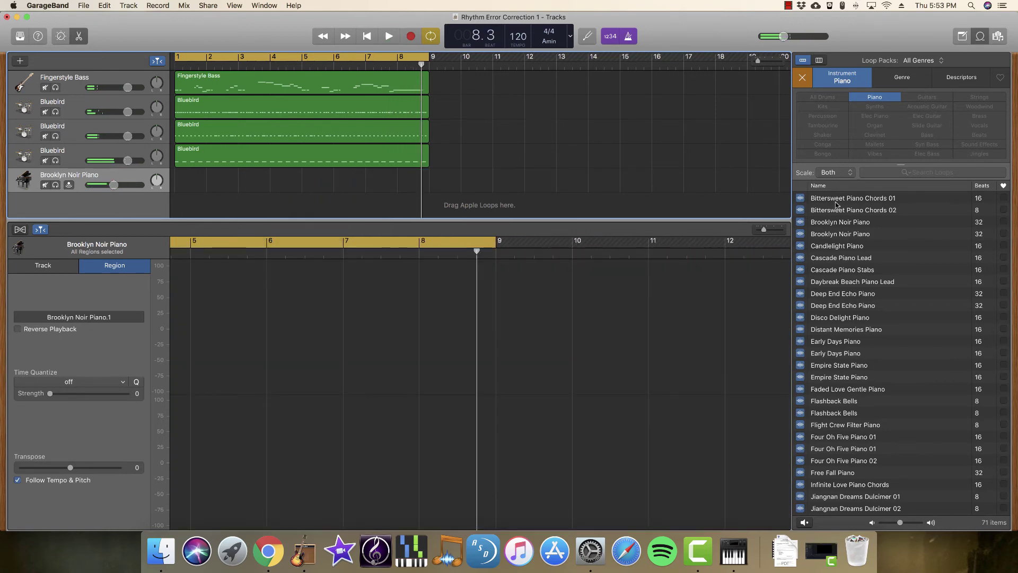
- Place the Daybreak Beach Piano Lead loop at bar 1 on the piano track and play it with the other tracks
click(837, 283)
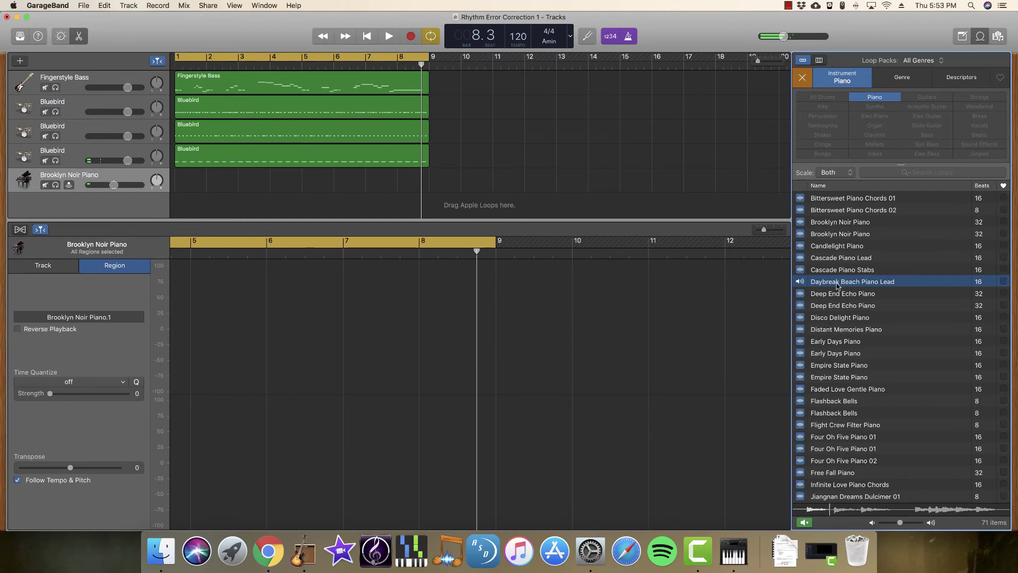
drag(462, 246, 191, 184)
key(space)
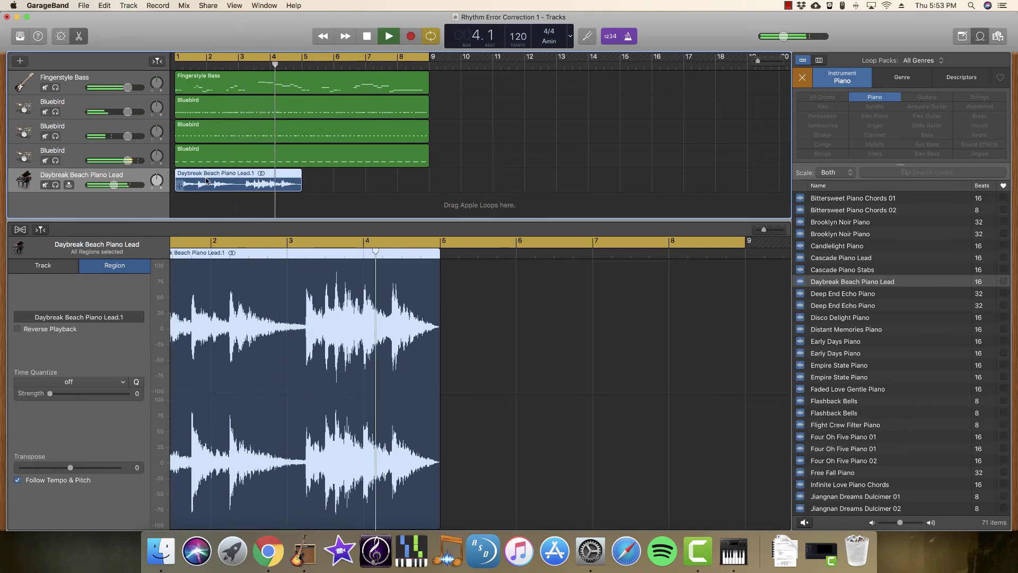
- Stop playback and move the playhead back to beat 4 of bar 1 over the piano loop's waveform
key(space)
scroll(297, 271, left, 4)
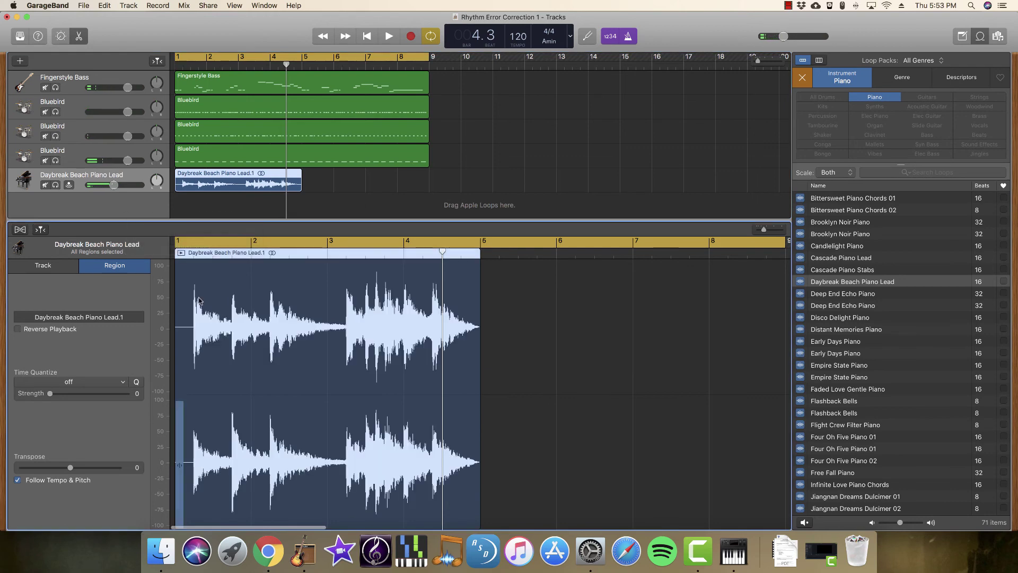
drag(442, 250, 246, 249)
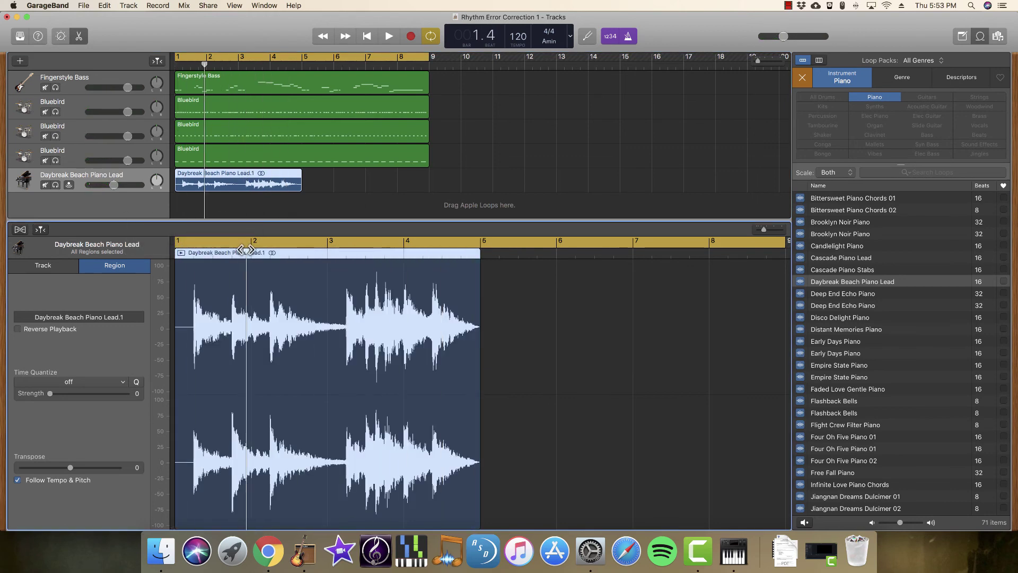